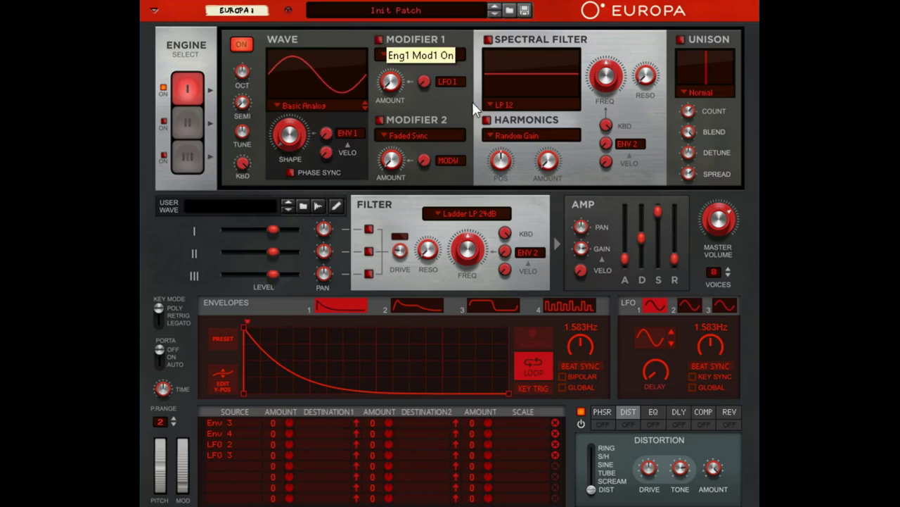
Check the Modifier 1 and Wave lists, keeping Saw-Triangle, and switch on the spectral filter.
click(416, 55)
click(453, 38)
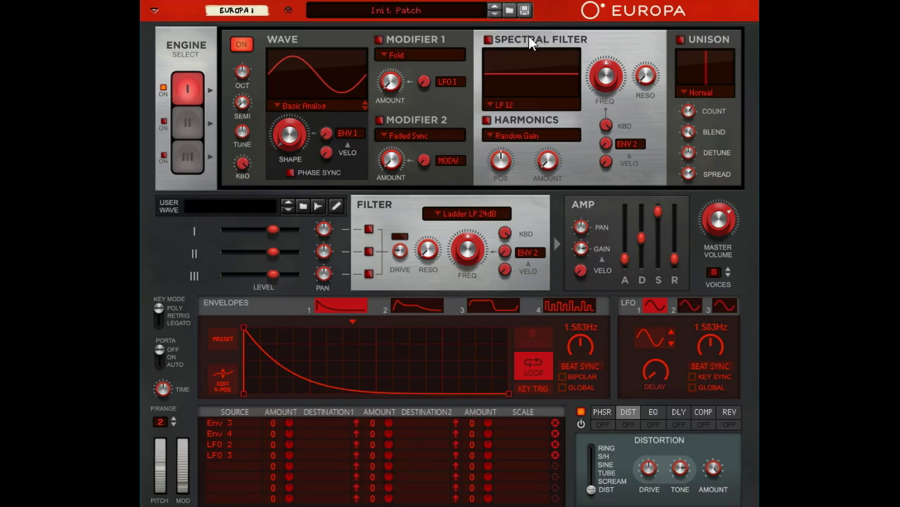
click(489, 40)
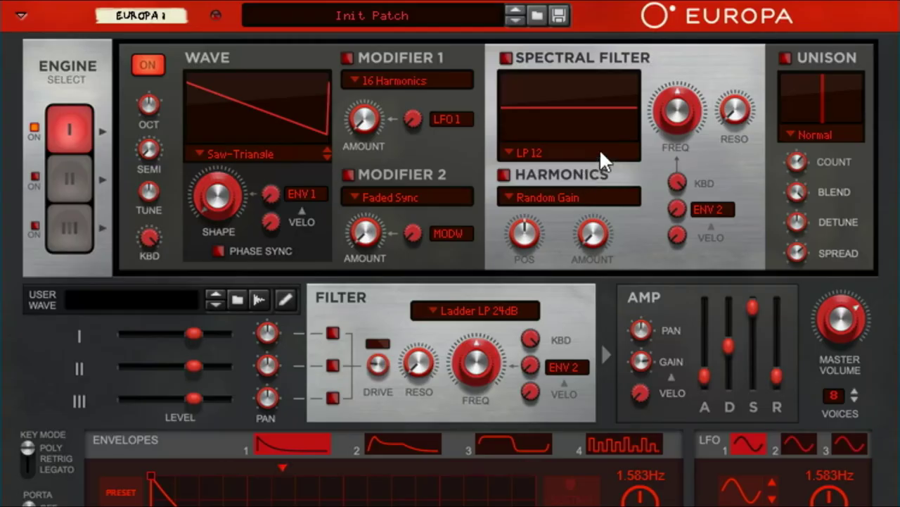
click(272, 153)
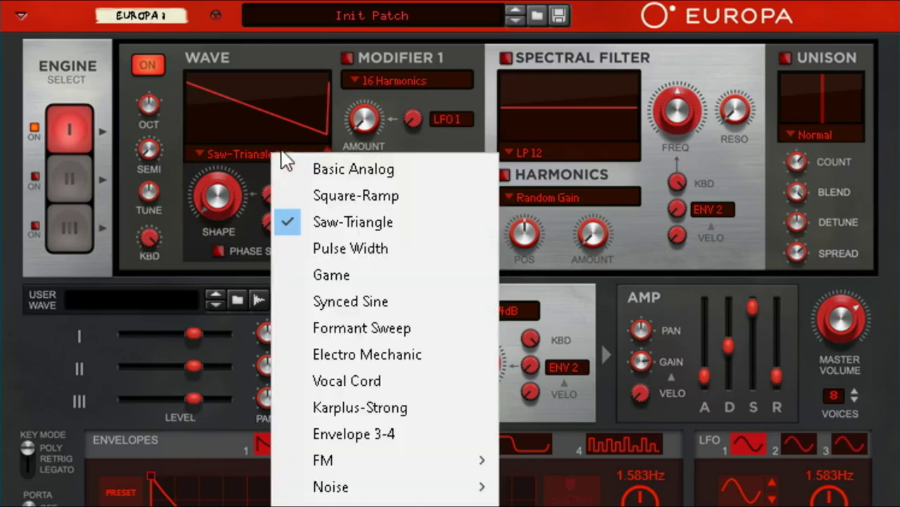
click(301, 75)
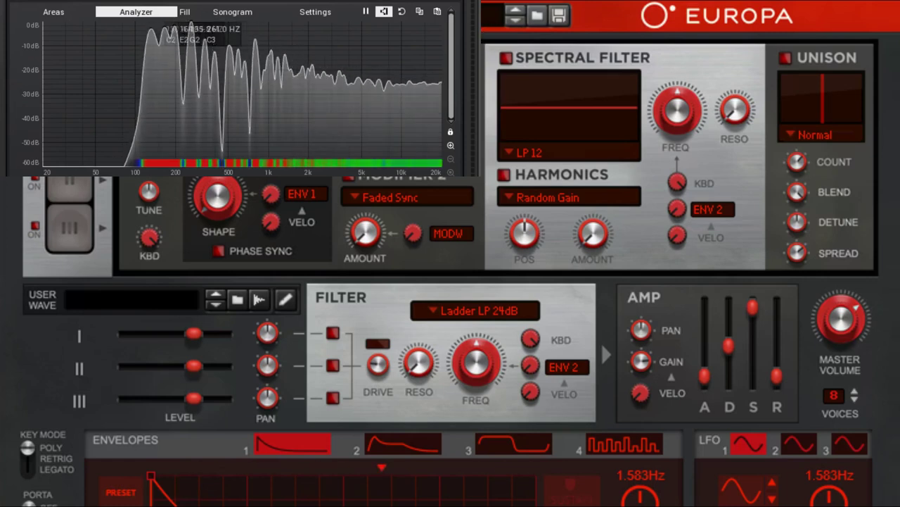
Turn on the spectral filter and sweep its cutoff between 100% and 0%.
click(506, 57)
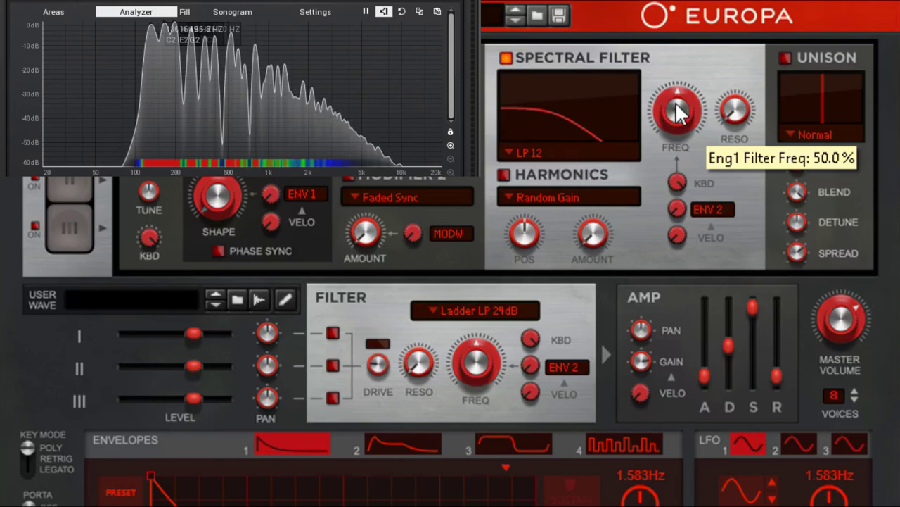
drag(678, 112, 719, 41)
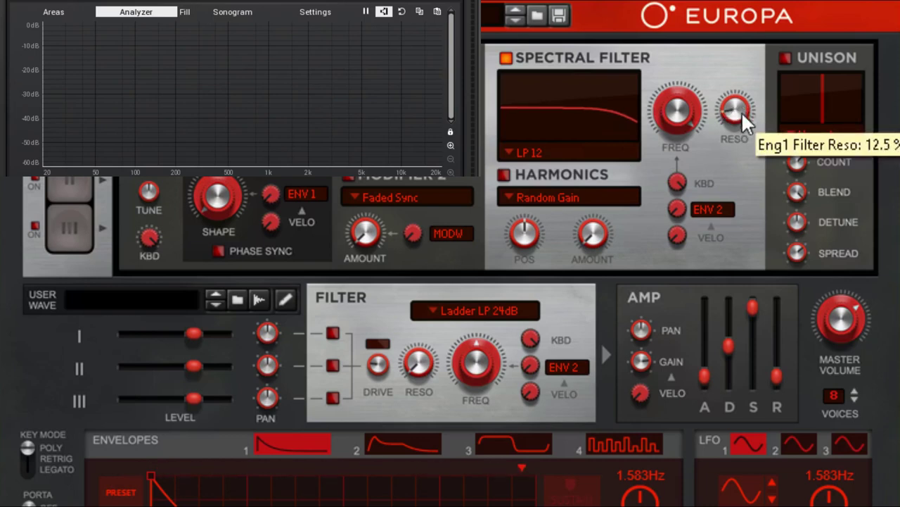
mouse_move(677, 121)
mouse_move(675, 125)
mouse_down()
mouse_move(684, 135)
mouse_move(674, 125)
mouse_up()
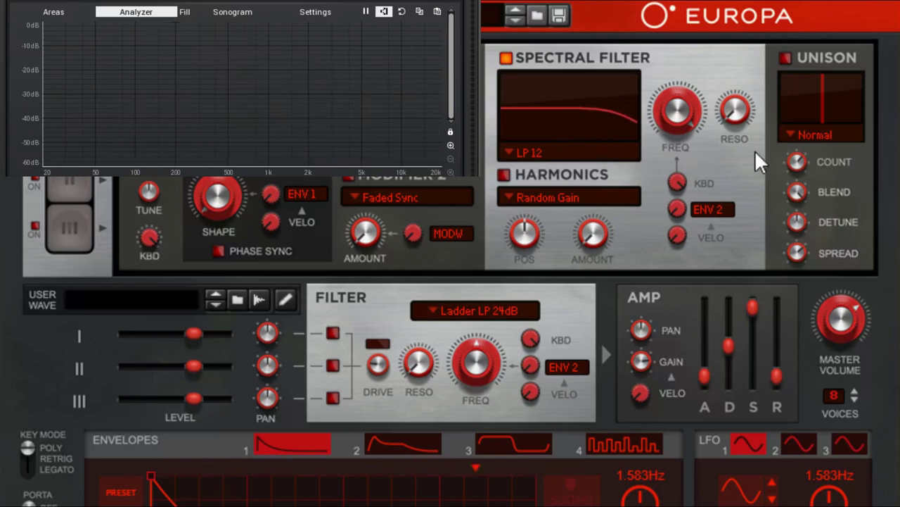
Add resonance to show the peak, then restore cutoff to 100% and resonance to 0%.
drag(733, 111, 767, 70)
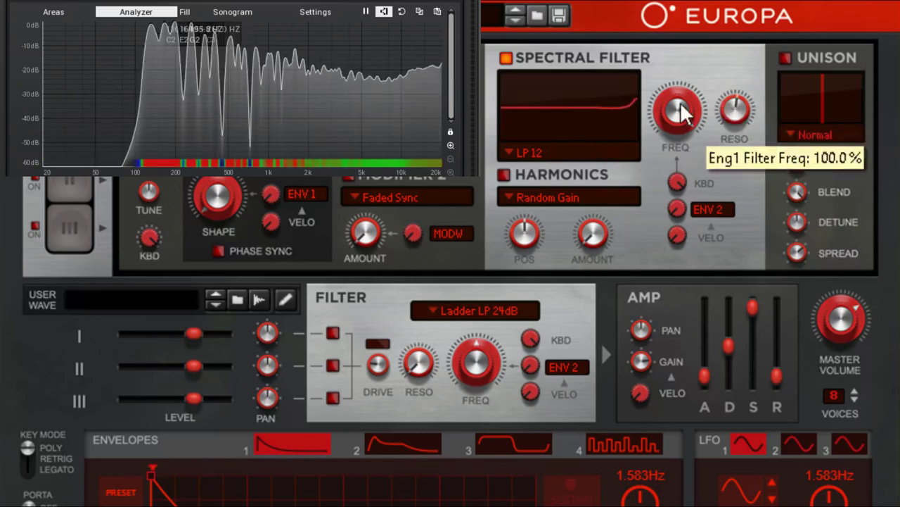
drag(680, 105, 697, 160)
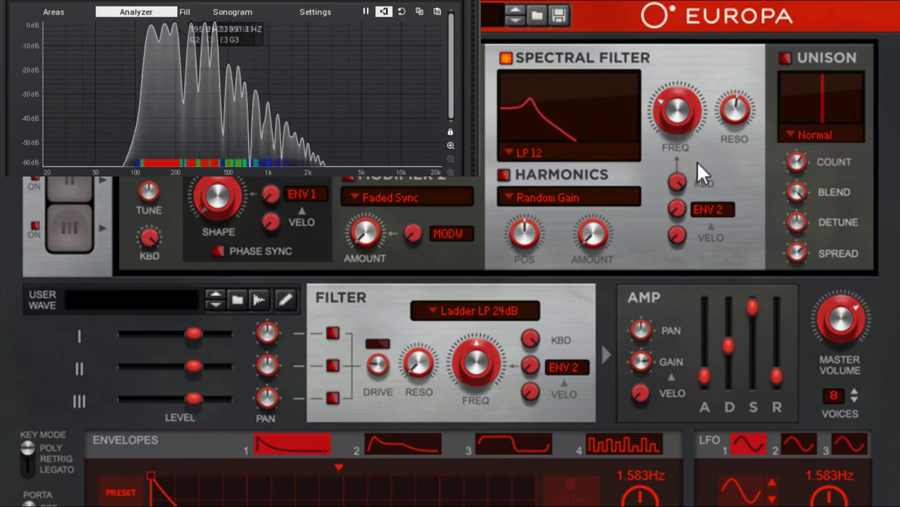
drag(679, 97, 768, 25)
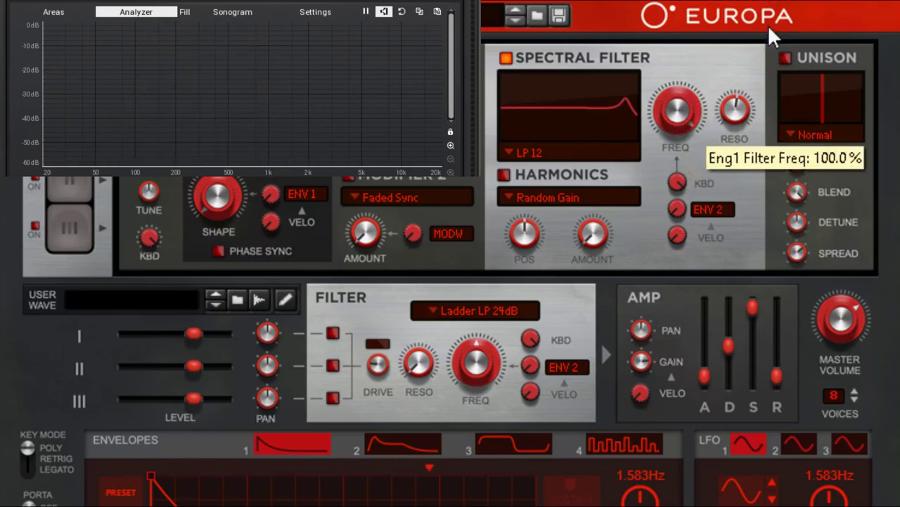
drag(738, 110, 788, 257)
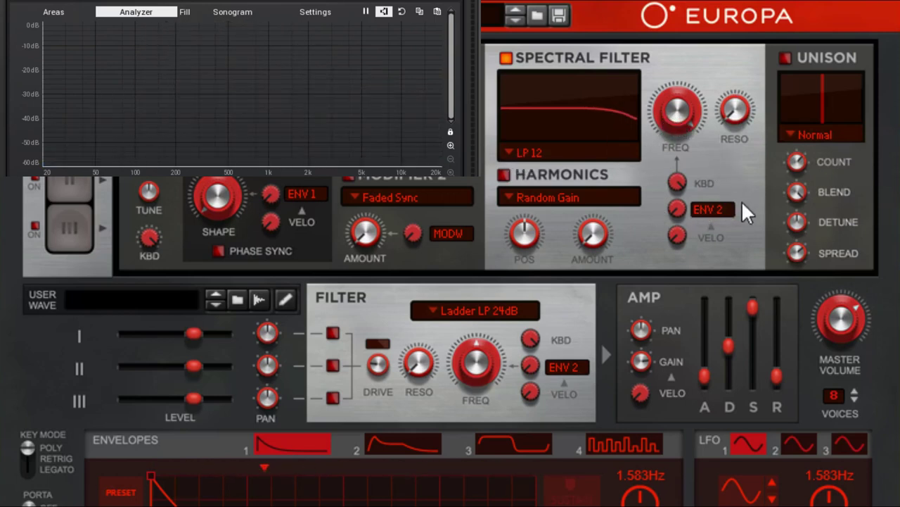
Switch the spectral filter to LP 24 and lower the cutoff to about 61%.
click(521, 148)
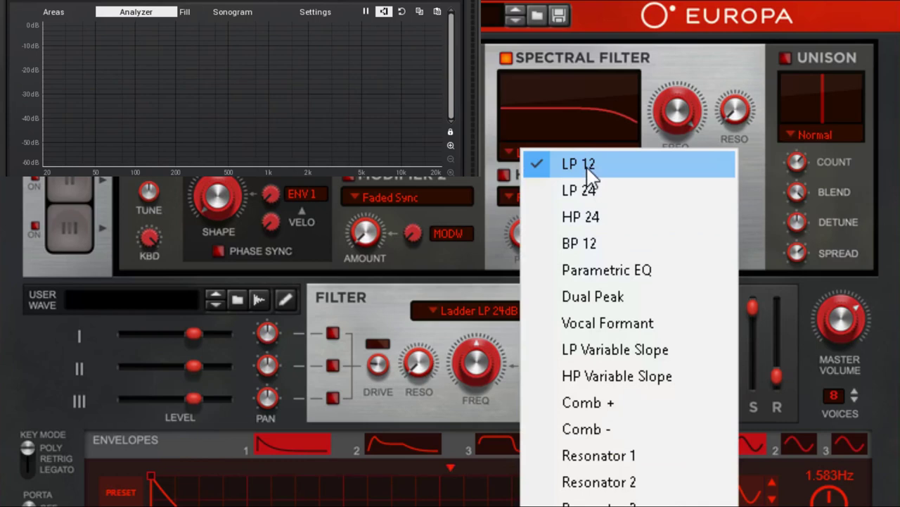
click(590, 189)
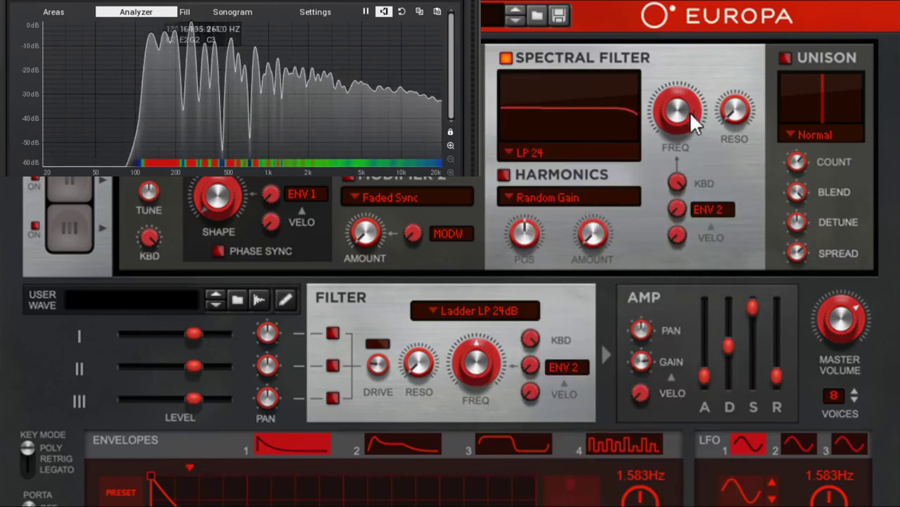
drag(683, 109, 683, 144)
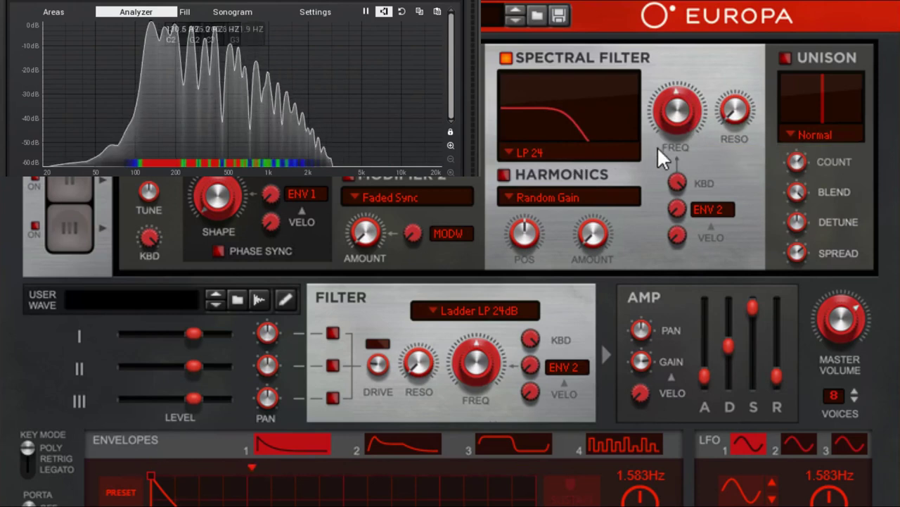
Compare LP 12 and LP 24 by toggling between them, ending on LP 24.
click(531, 148)
click(546, 167)
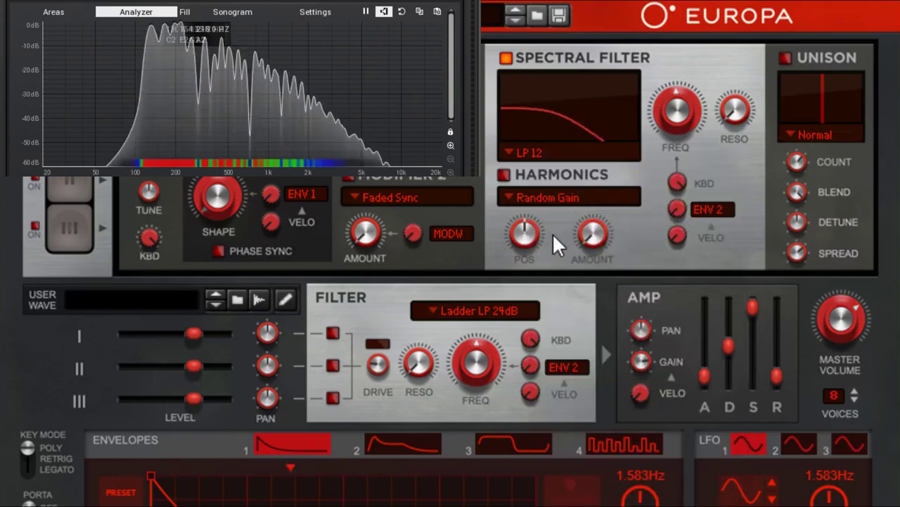
click(539, 150)
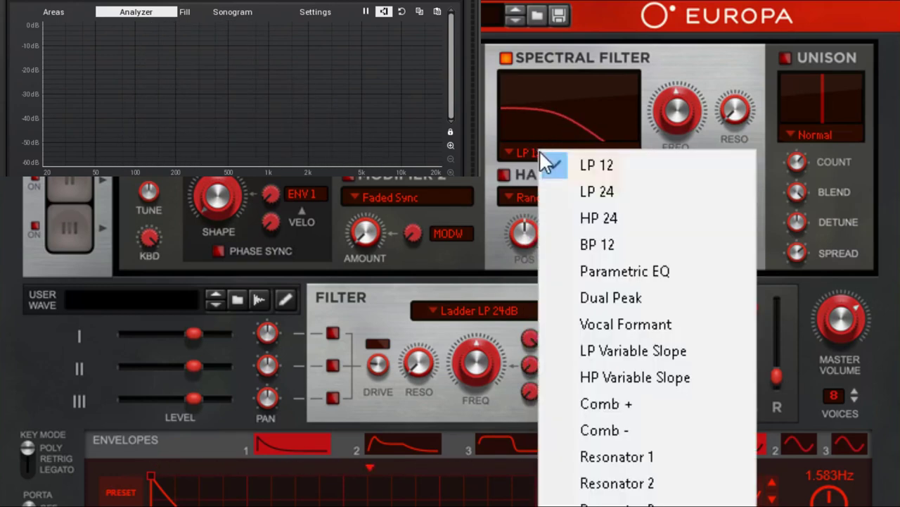
click(608, 194)
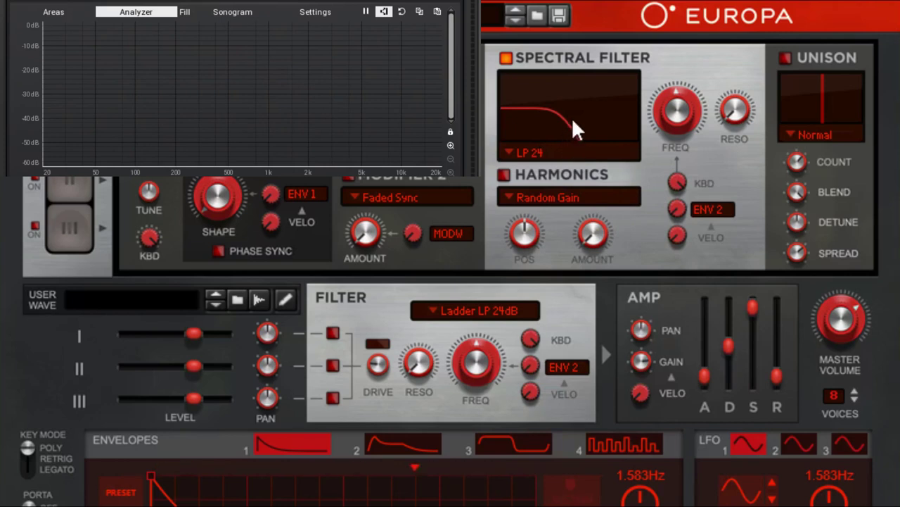
click(543, 151)
click(610, 170)
click(560, 156)
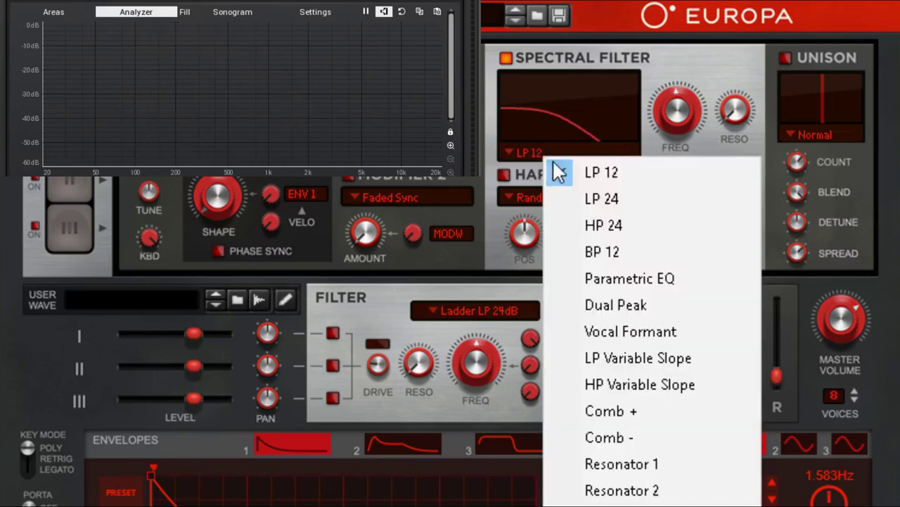
click(637, 199)
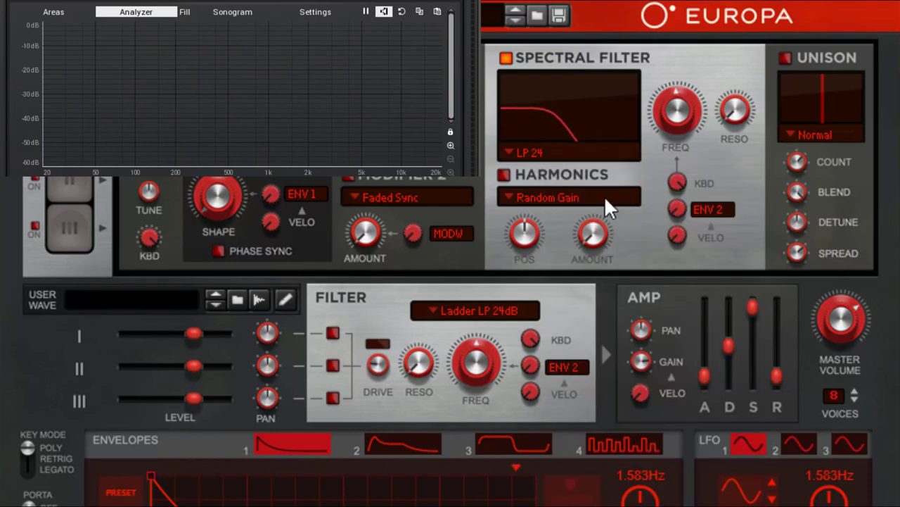
Raise the filter resonance to 53.1%, keeping the LP 24 type.
drag(748, 76, 748, 70)
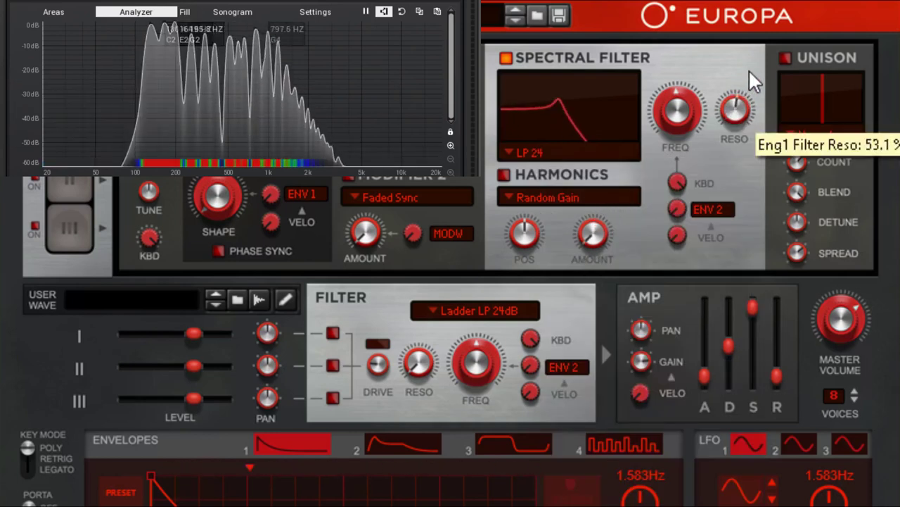
click(528, 153)
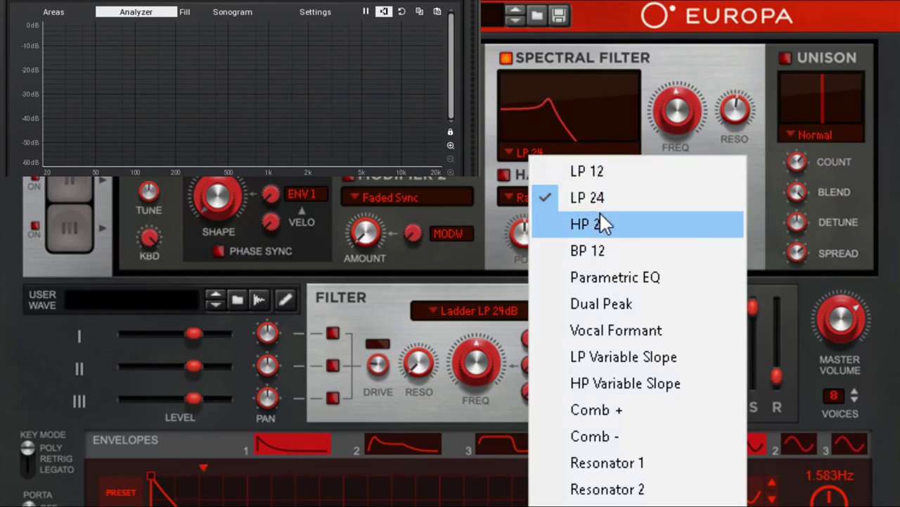
click(669, 70)
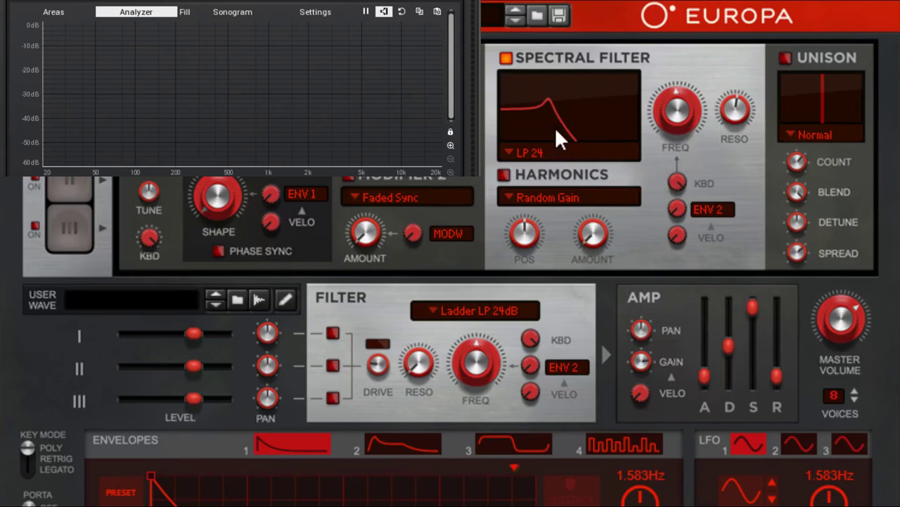
Try the HP 24 filter type, then return to LP 24.
click(538, 151)
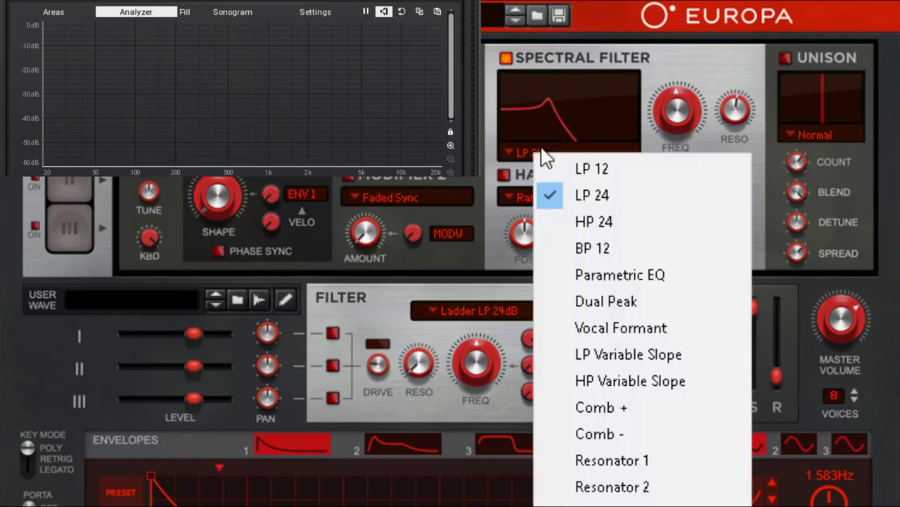
click(596, 222)
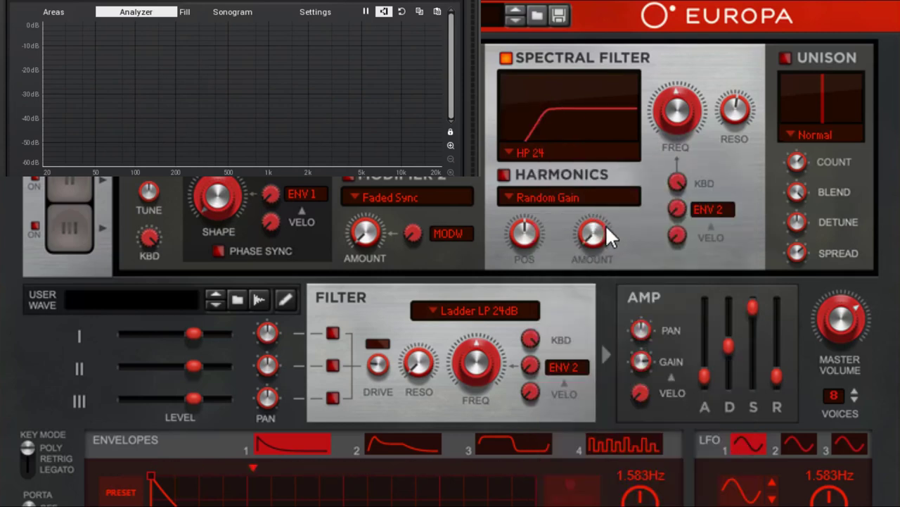
click(527, 152)
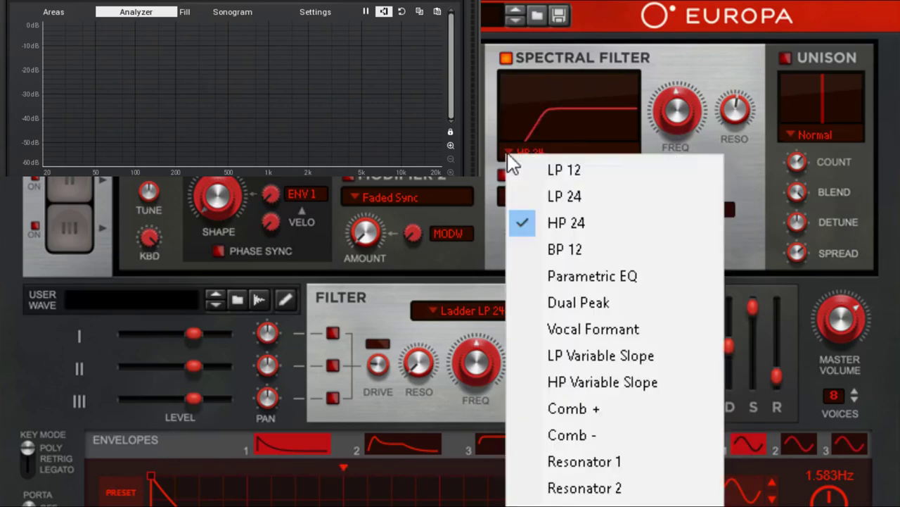
click(576, 198)
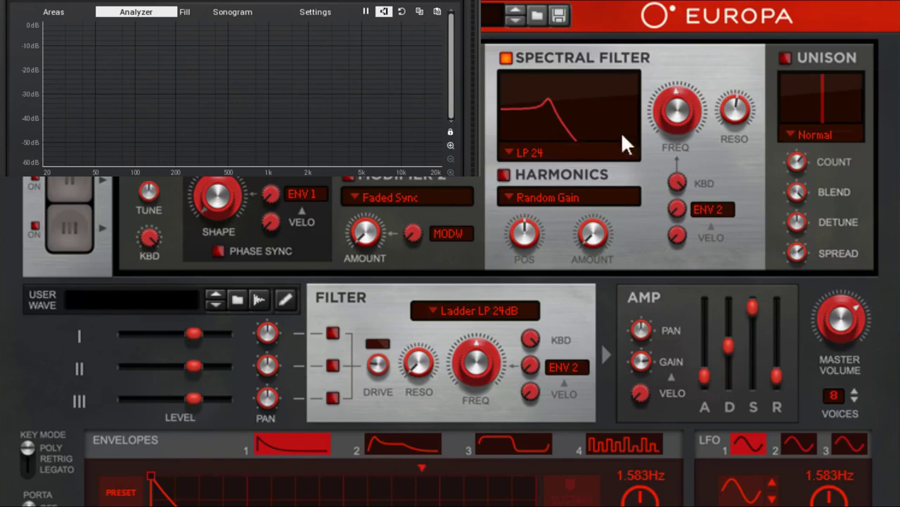
Open the LP 24 cutoff high and pull the resonance back down.
right_click(144, 14)
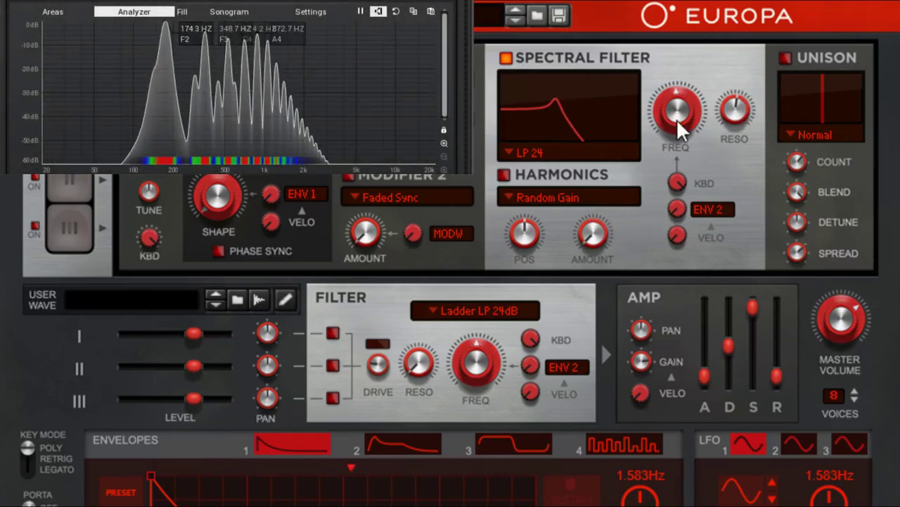
drag(677, 119, 714, 72)
drag(730, 113, 746, 203)
Set the spectral filter to HP 24 and sweep its cutoff down to 0%.
click(540, 156)
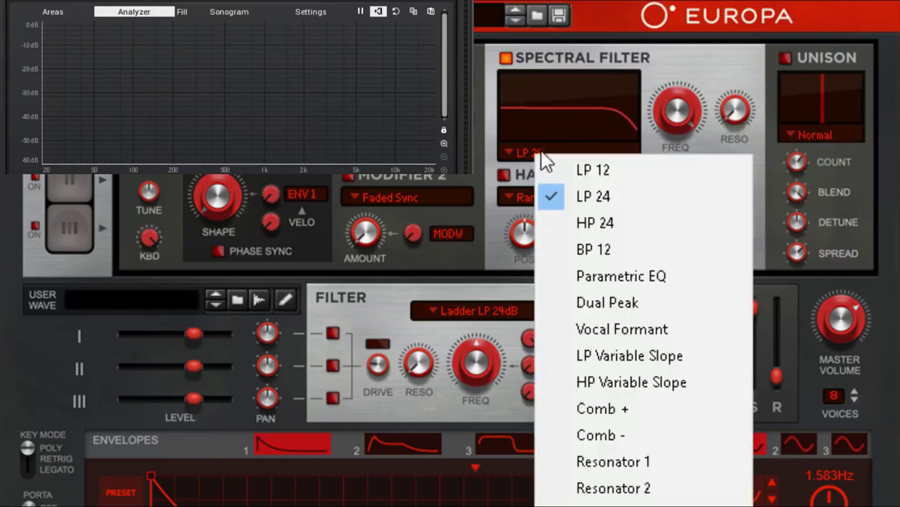
click(622, 222)
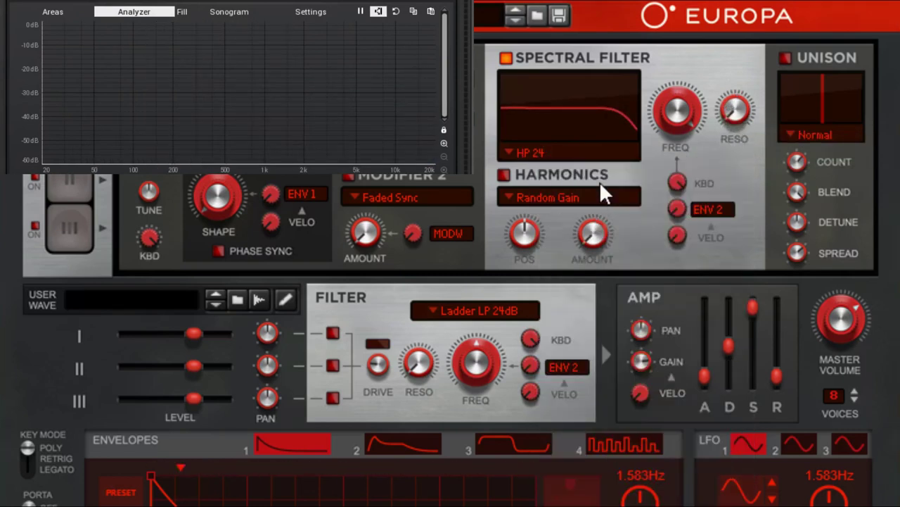
drag(679, 135, 664, 156)
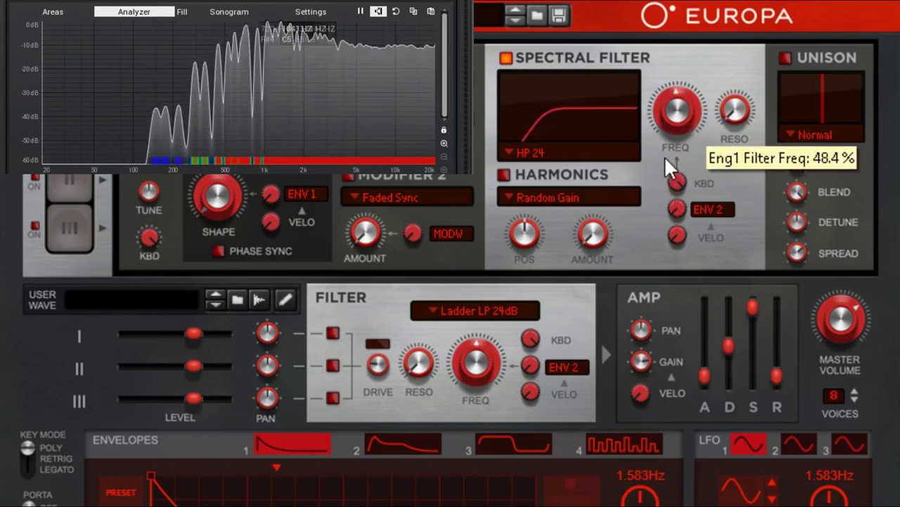
click(542, 152)
click(608, 223)
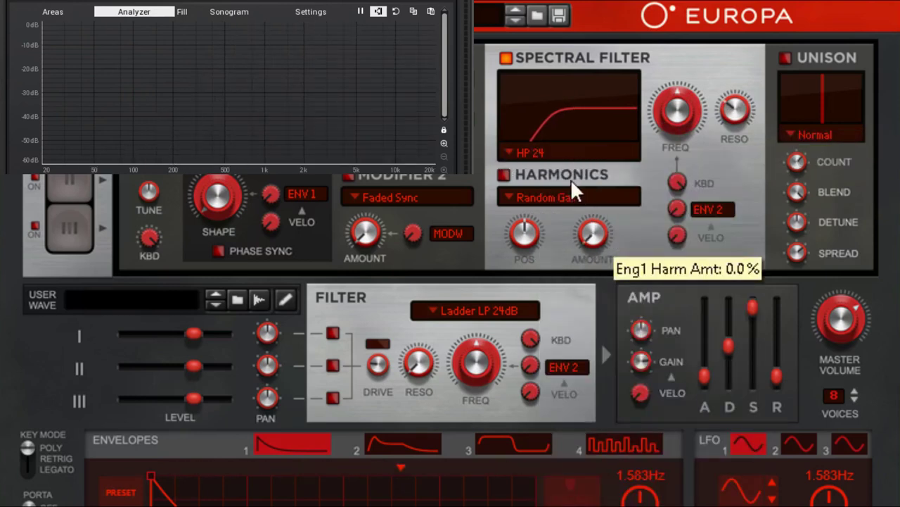
Sweep a resonant BP 12 band-pass up and down, then switch to Parametric EQ.
click(544, 153)
click(612, 247)
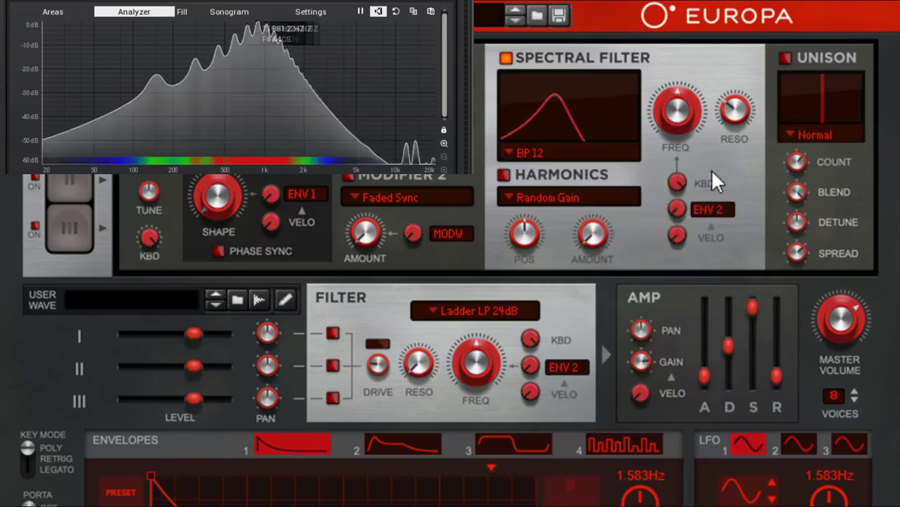
drag(696, 109, 740, 226)
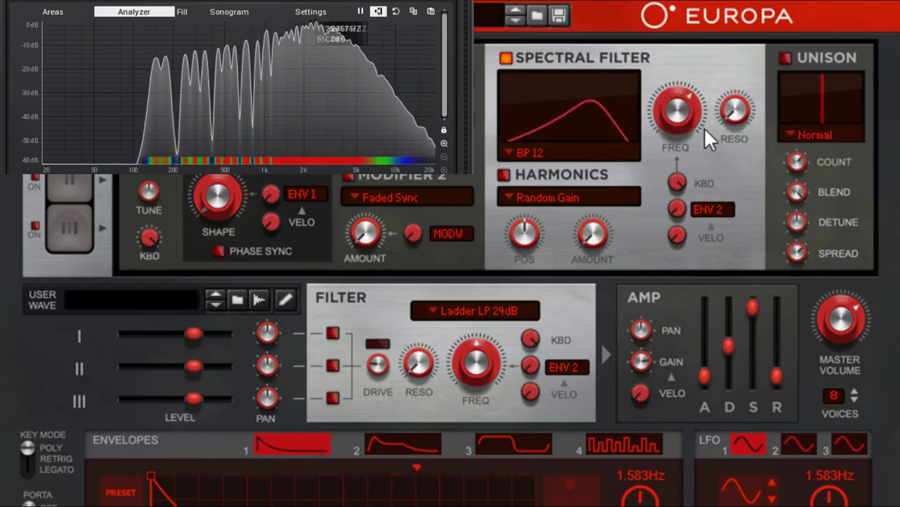
mouse_move(704, 126)
mouse_down()
mouse_move(690, 95)
mouse_move(697, 126)
mouse_move(690, 167)
mouse_move(698, 137)
mouse_up()
drag(698, 136, 768, 38)
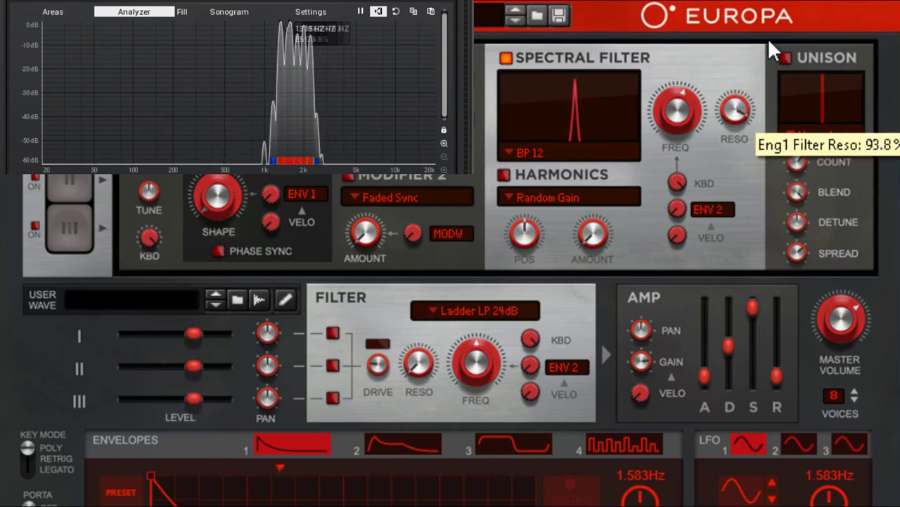
drag(669, 116, 695, 155)
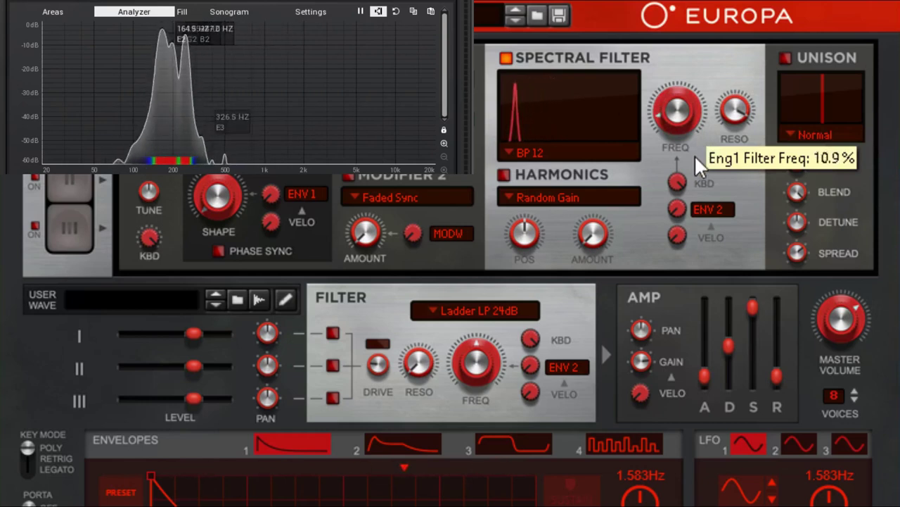
click(539, 152)
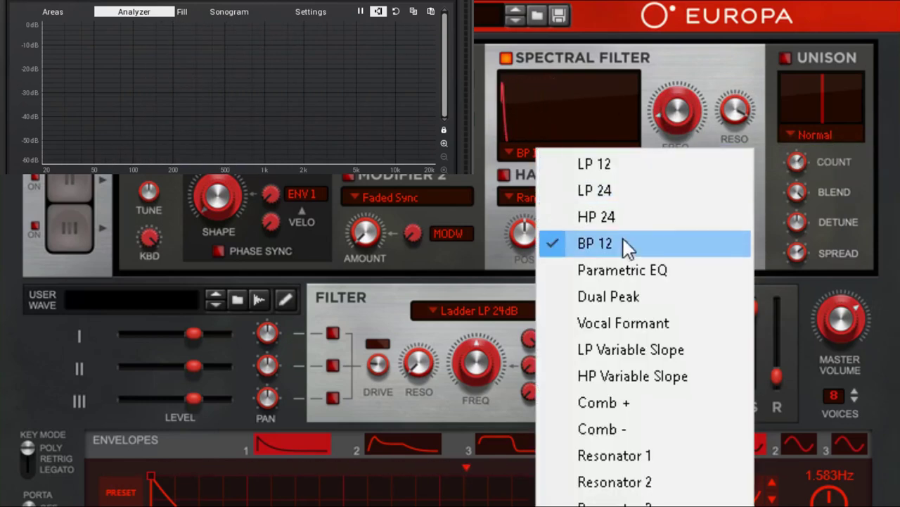
click(635, 274)
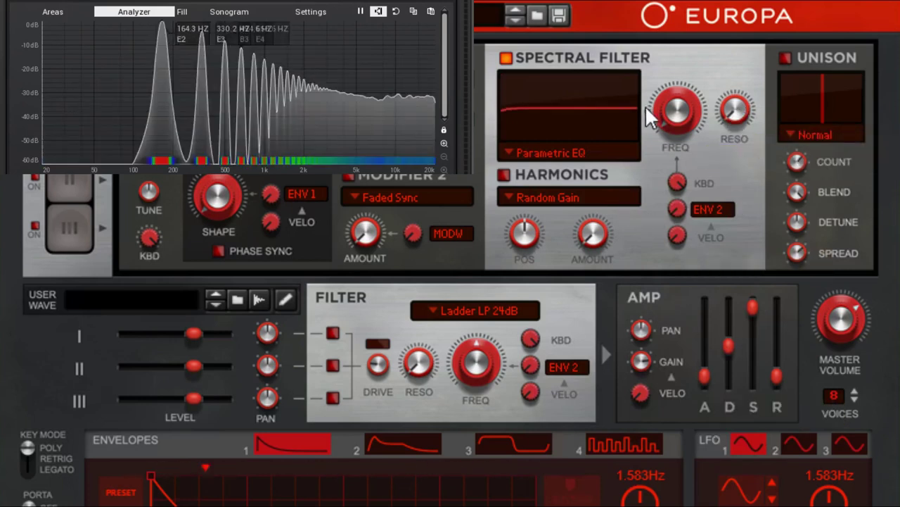
Set EQ frequency to 26.6% and resonance to 40.6%, then raise the notch frequency to about 75%.
drag(672, 114, 692, 66)
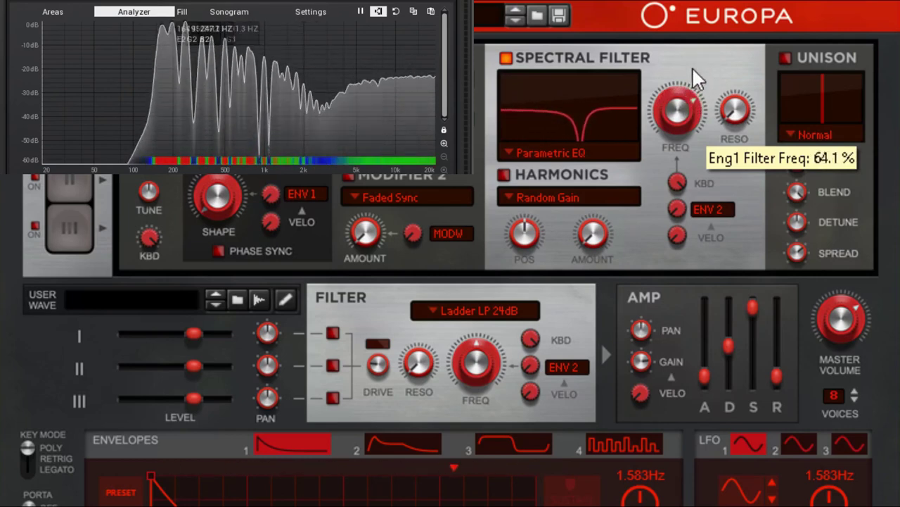
drag(745, 97, 725, 180)
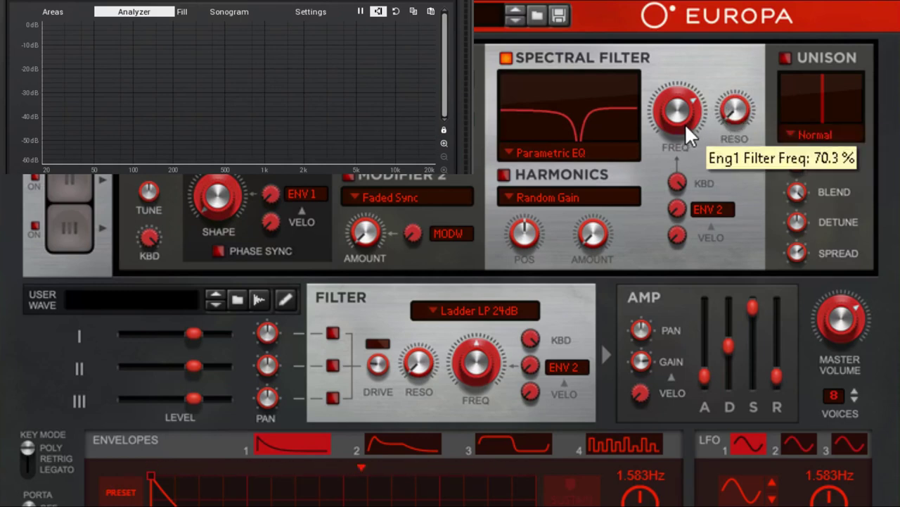
drag(684, 124, 686, 120)
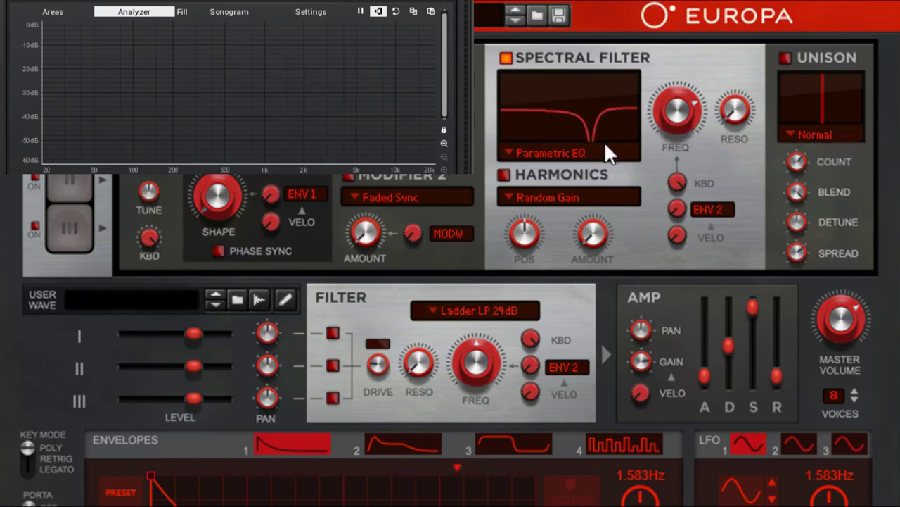
Select Dual Peak and sweep its frequency from 31.3% up and down, ending near 50%.
click(561, 145)
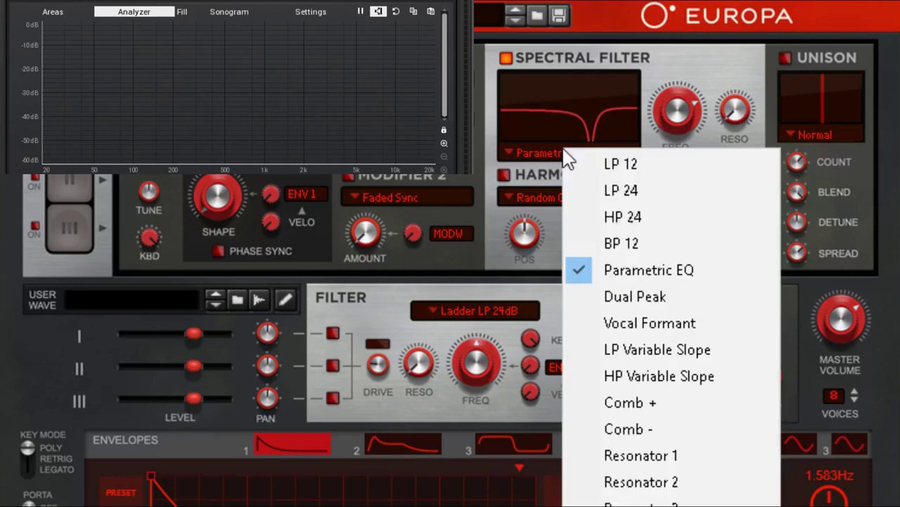
click(647, 297)
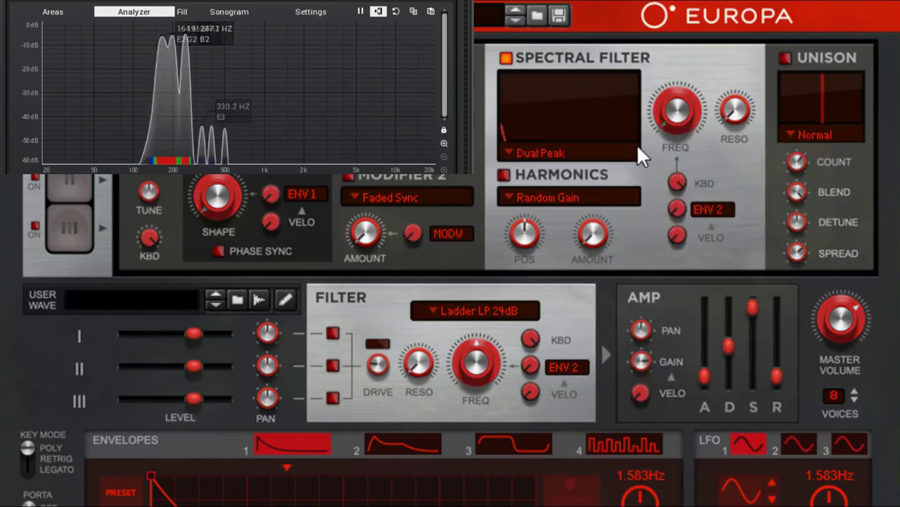
drag(679, 114, 651, 184)
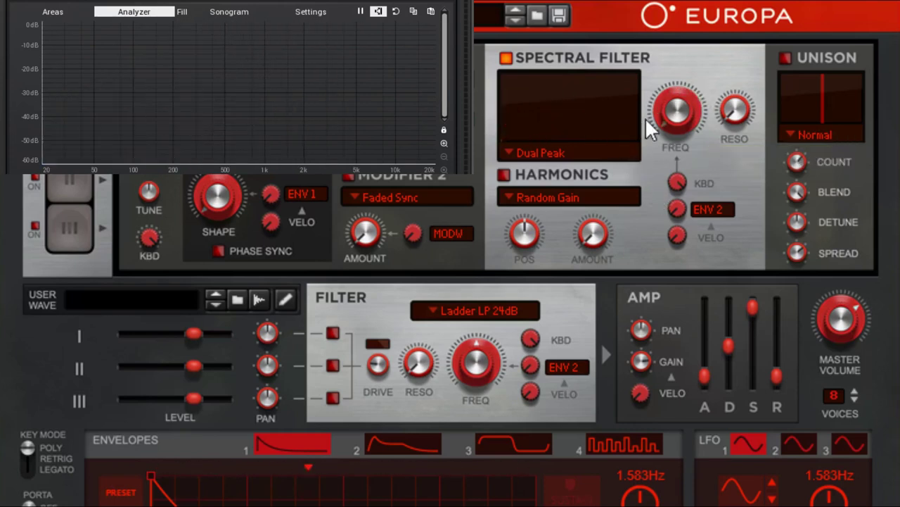
drag(683, 109, 709, 77)
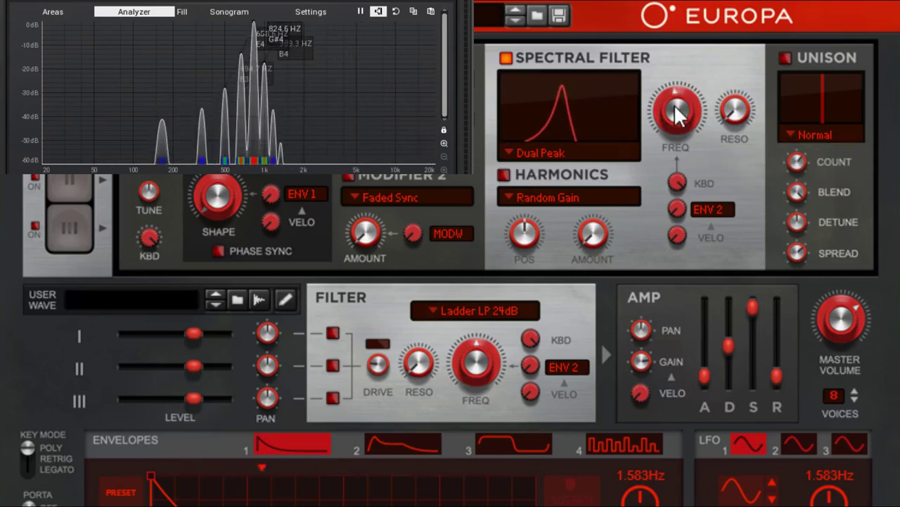
mouse_move(666, 116)
mouse_down()
mouse_move(667, 126)
mouse_move(674, 111)
mouse_up()
Choose Vocal Formant and sweep the formant frequency between about 44% and 70%.
click(547, 152)
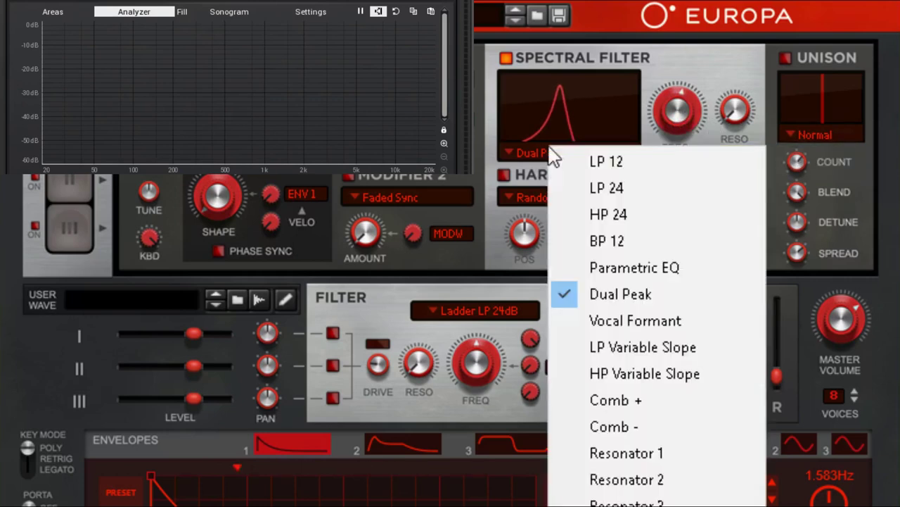
click(672, 322)
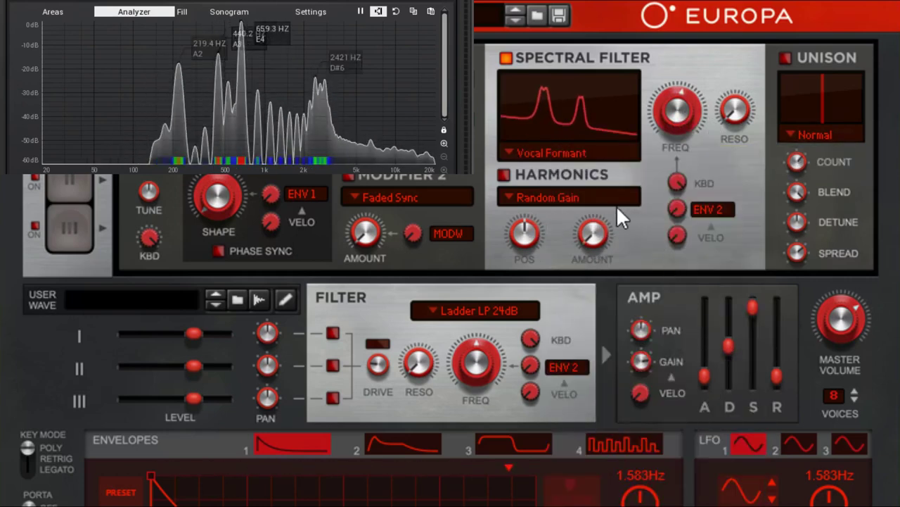
mouse_move(673, 124)
mouse_down()
mouse_move(679, 138)
mouse_move(688, 97)
mouse_move(683, 131)
mouse_up()
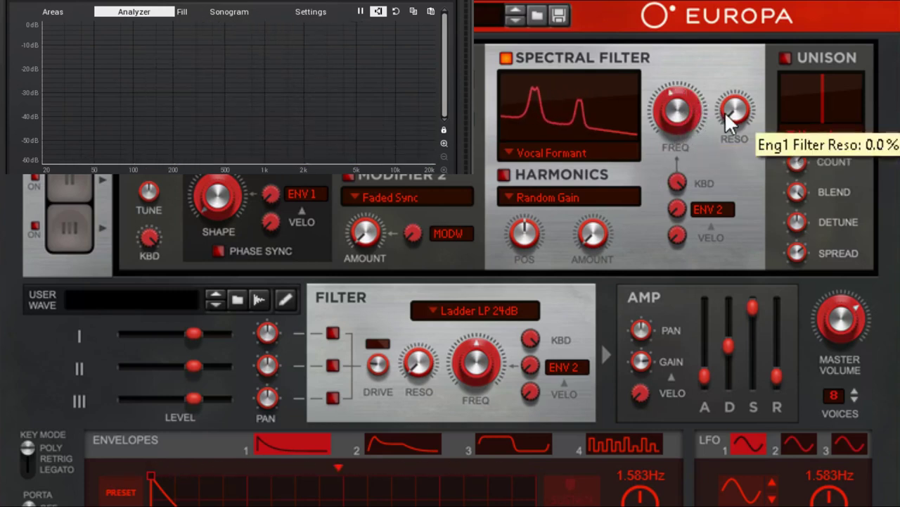
drag(675, 115, 693, 108)
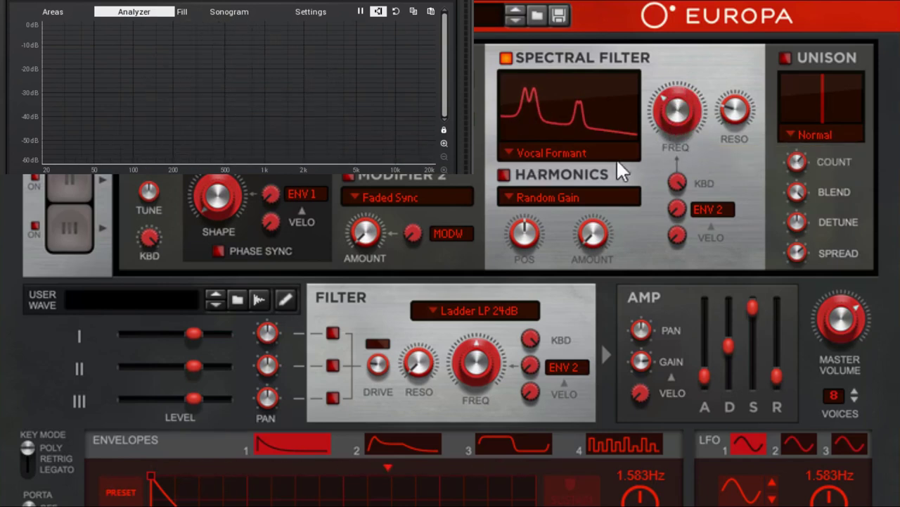
click(593, 161)
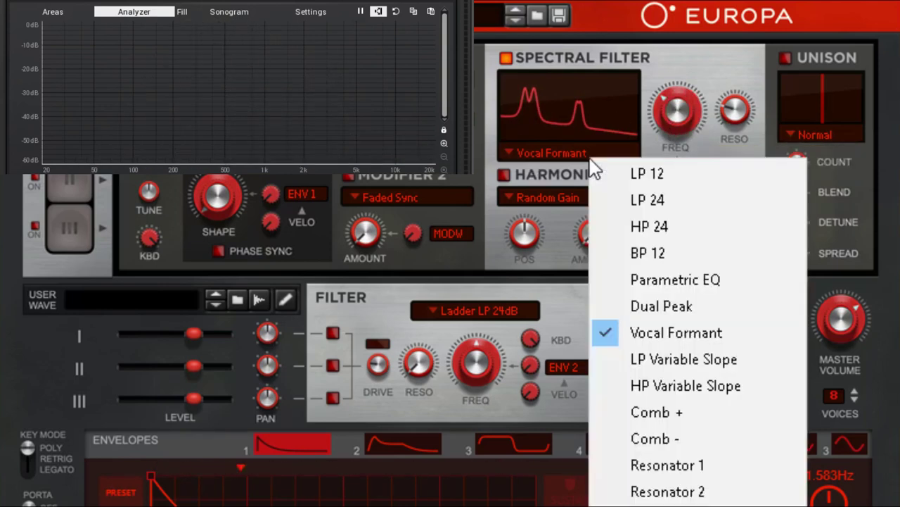
Use LP Variable Slope at 65.6% resonance, sweeping cutoff from 90.6% down to 28.1% and up to 46.9%.
click(734, 361)
mouse_move(734, 114)
mouse_down()
mouse_move(735, 140)
mouse_move(735, 119)
mouse_up()
drag(670, 123, 717, 65)
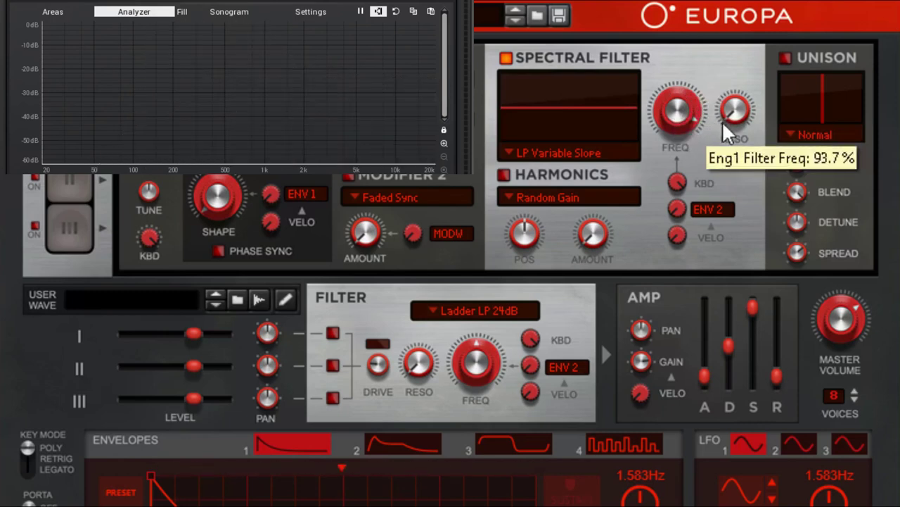
drag(744, 109, 780, 54)
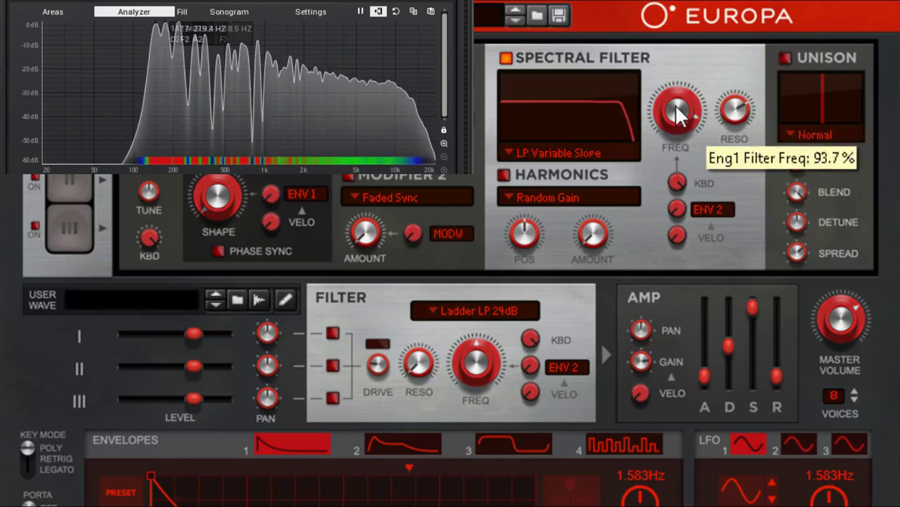
drag(675, 104, 670, 155)
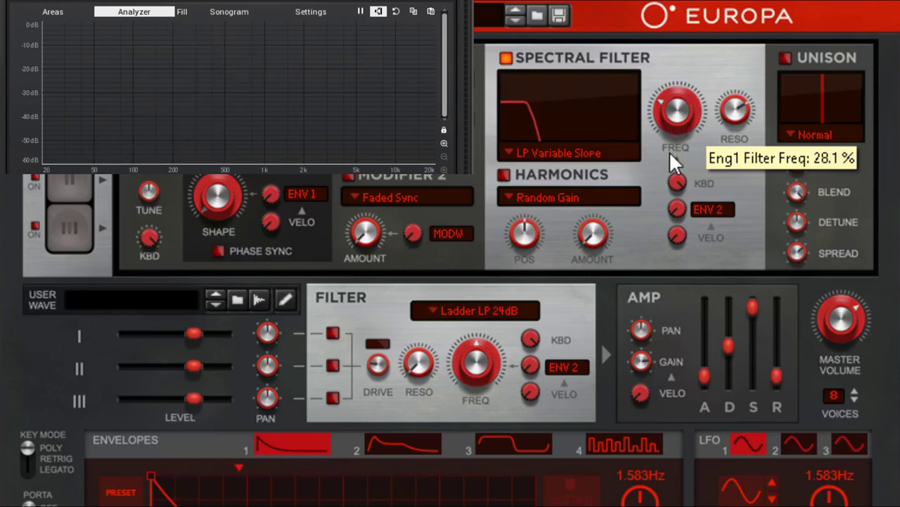
drag(669, 150, 705, 95)
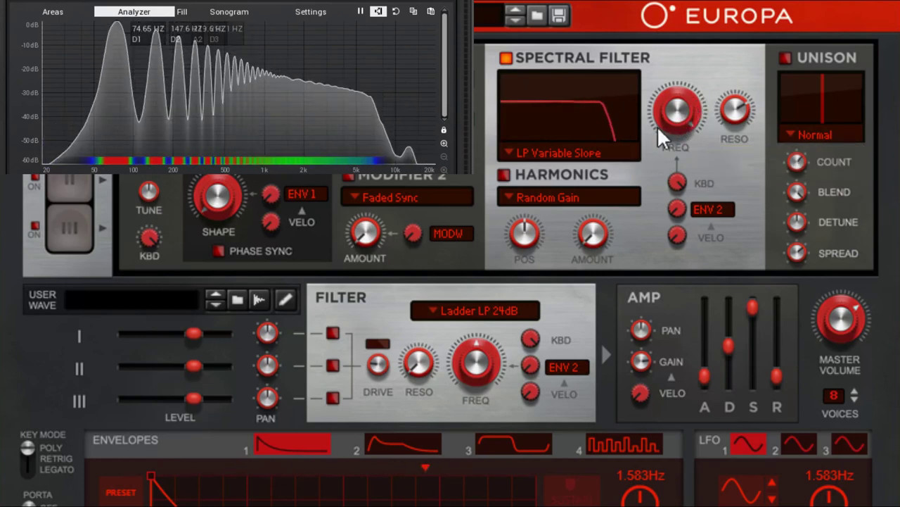
Audition LP 12, LP 24, HP Variable Slope and LP Variable Slope filter types in turn.
click(597, 151)
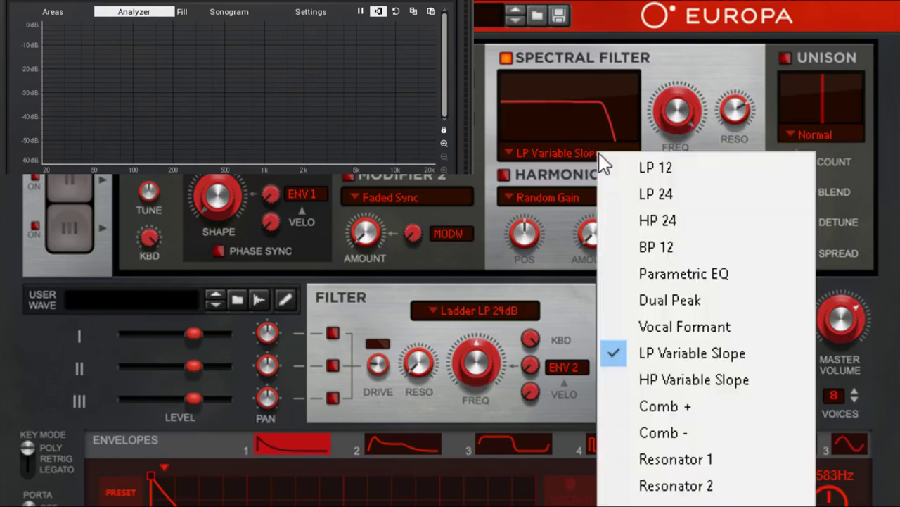
click(676, 163)
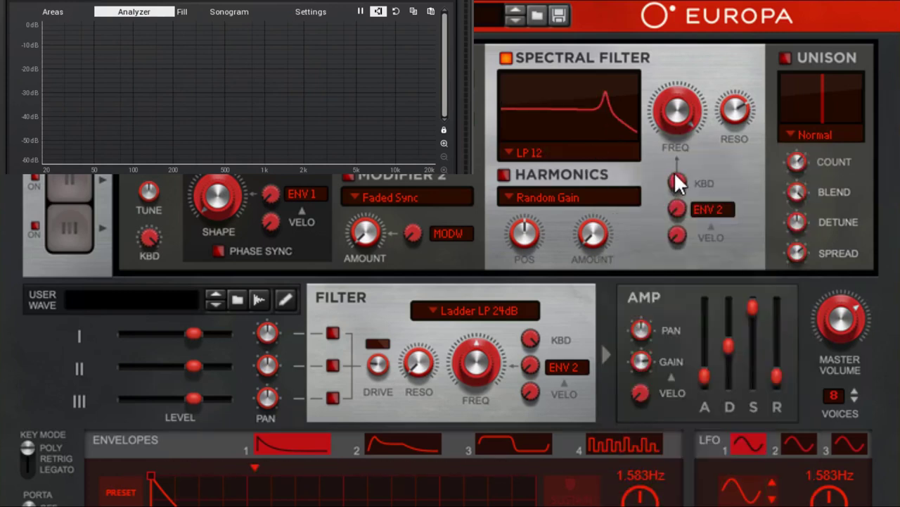
click(555, 150)
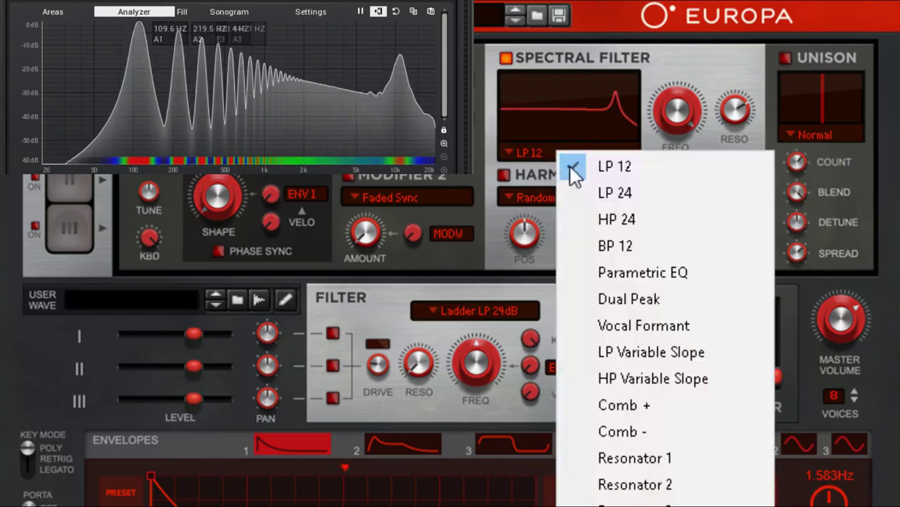
click(598, 189)
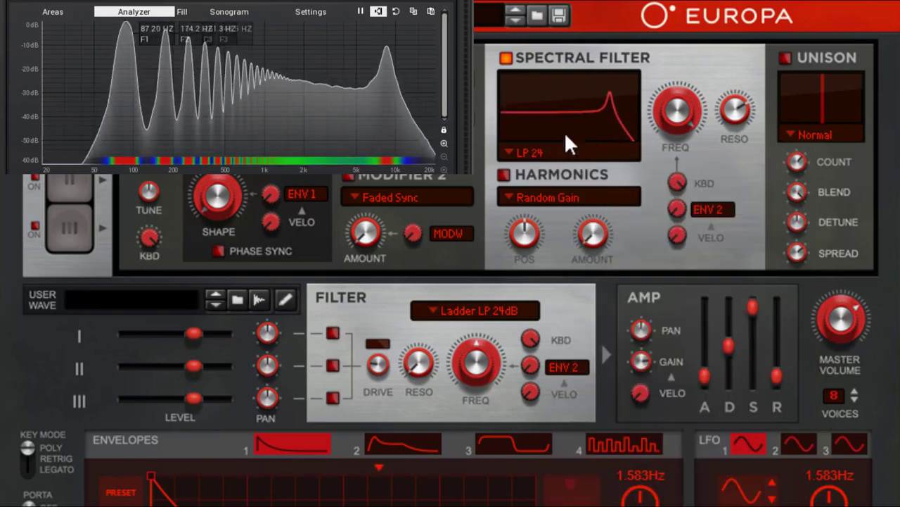
click(546, 149)
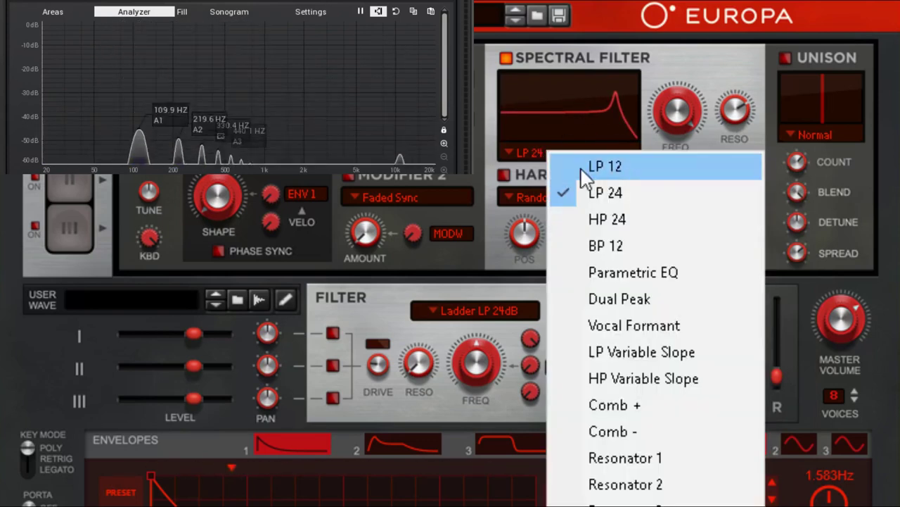
click(653, 373)
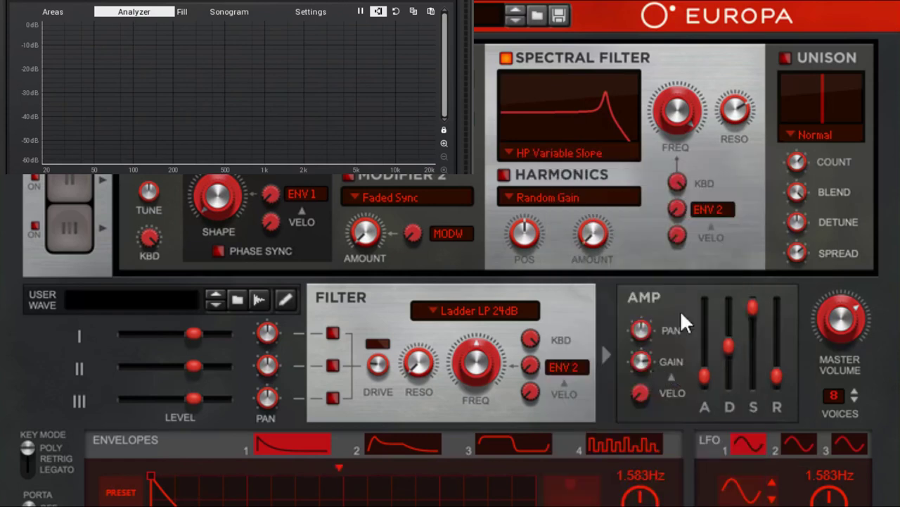
click(563, 151)
click(652, 349)
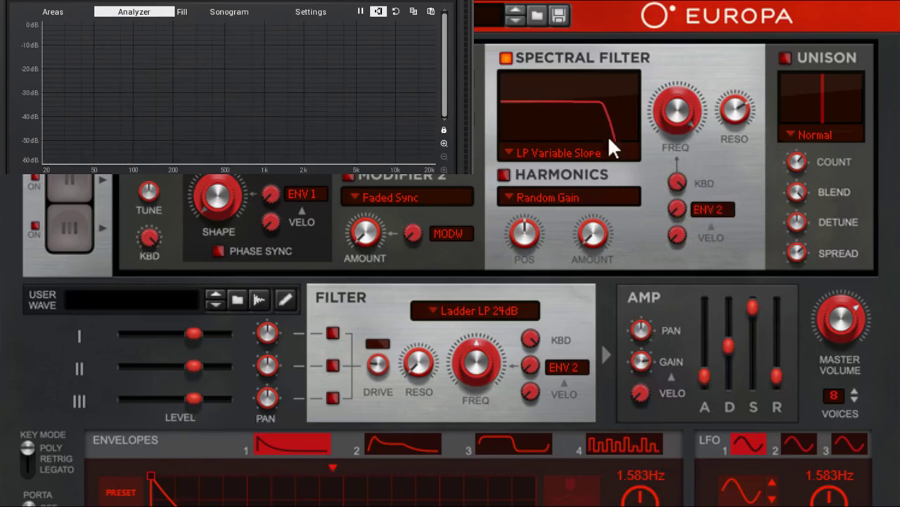
Select HP Variable Slope and sweep its frequency and resonance, ending with resonance at 0%.
click(559, 151)
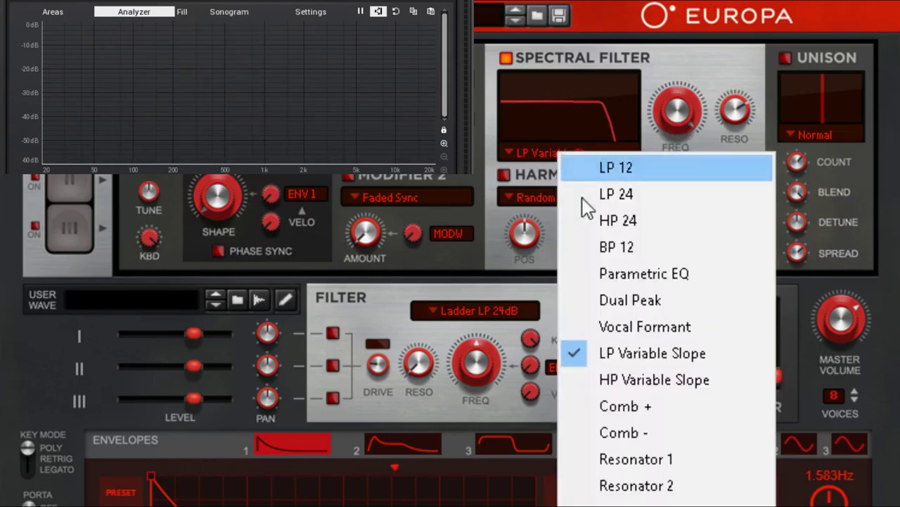
click(693, 383)
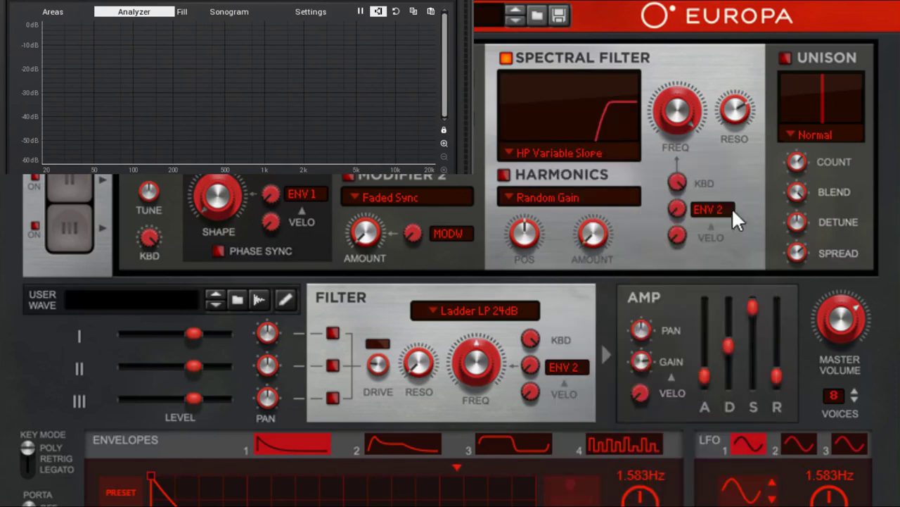
drag(674, 107, 678, 156)
drag(739, 109, 733, 155)
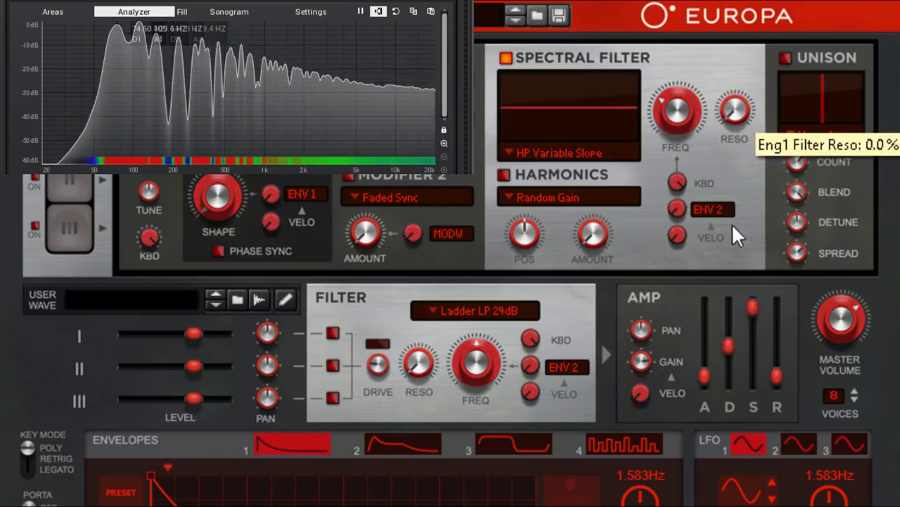
drag(735, 119, 766, 44)
drag(685, 108, 736, 128)
drag(791, 111, 755, 240)
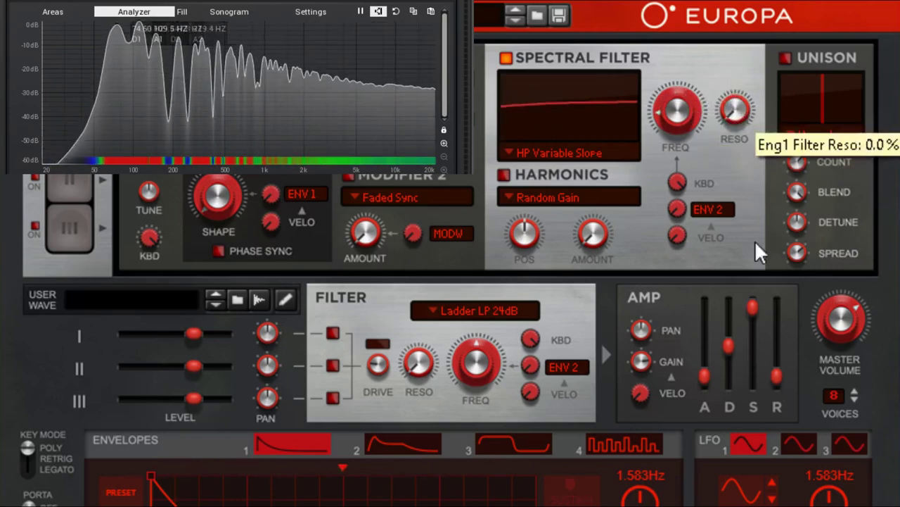
Switch the spectral filter to Comb + and tune frequency to about 48.4% while adjusting resonance.
click(540, 158)
click(663, 408)
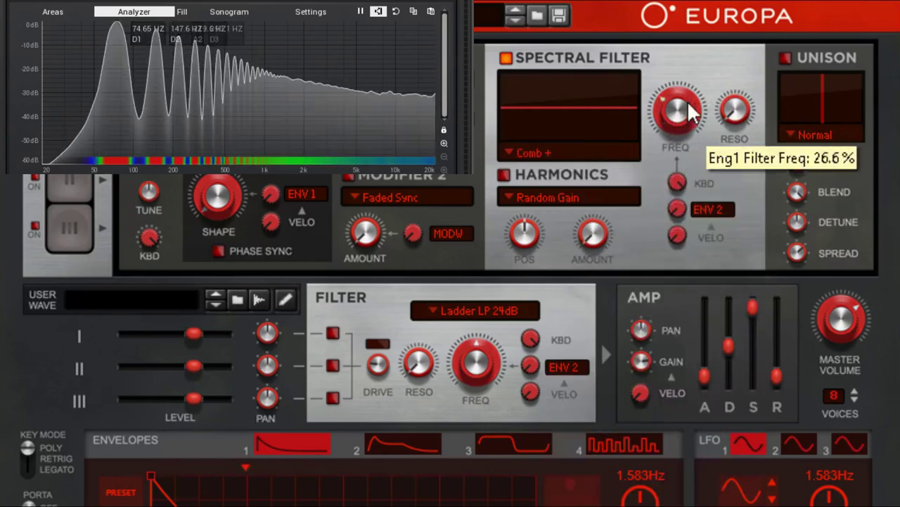
drag(719, 100, 671, 142)
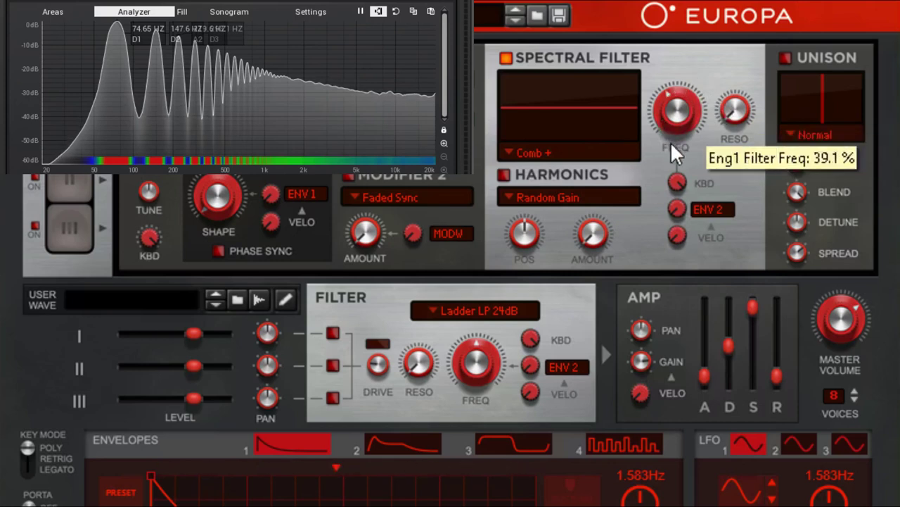
drag(738, 109, 733, 87)
drag(682, 97, 706, 179)
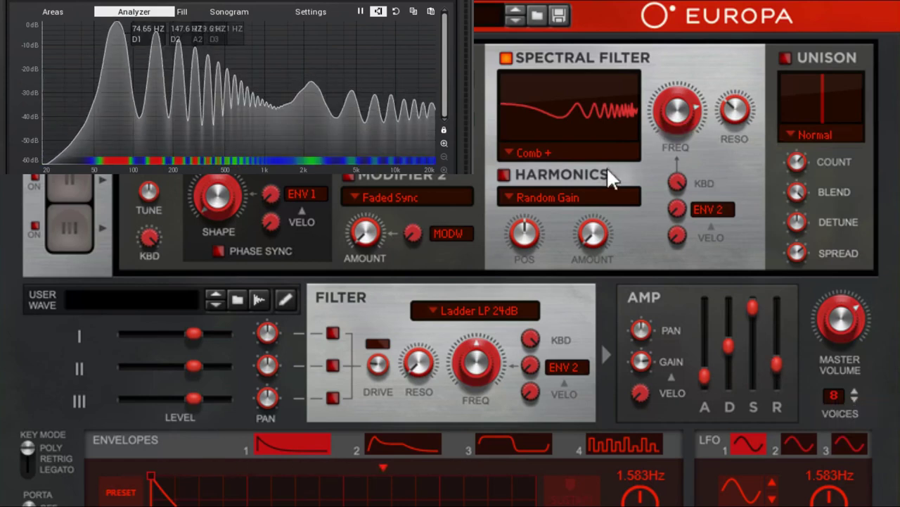
Select Comb - and sweep the frequency from 0% up to maximum.
click(575, 149)
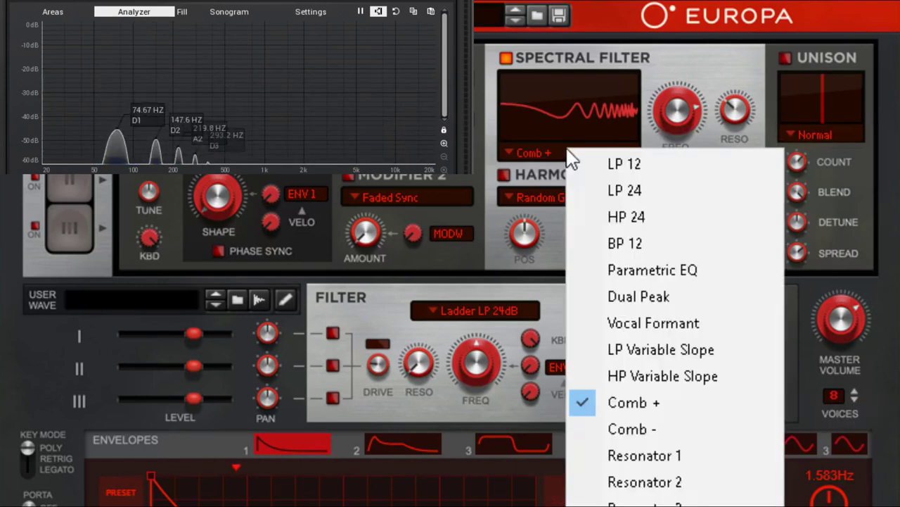
click(612, 430)
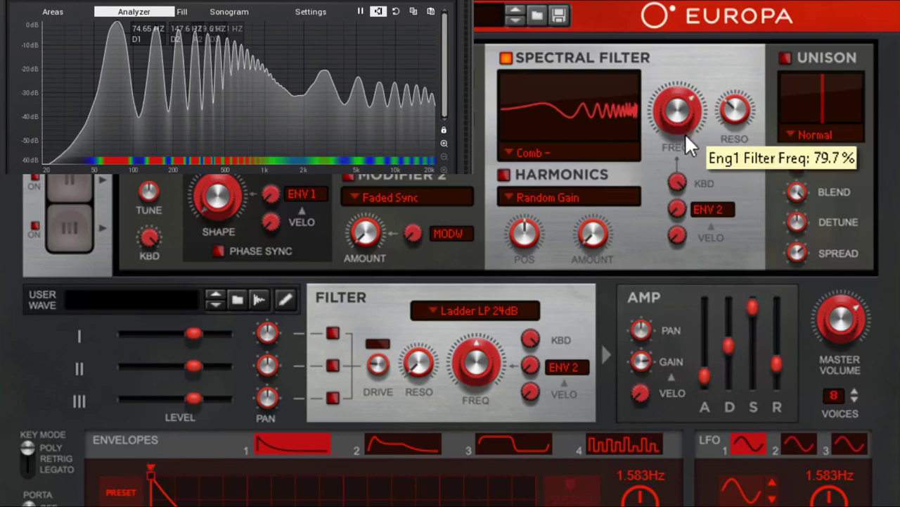
drag(685, 133, 691, 223)
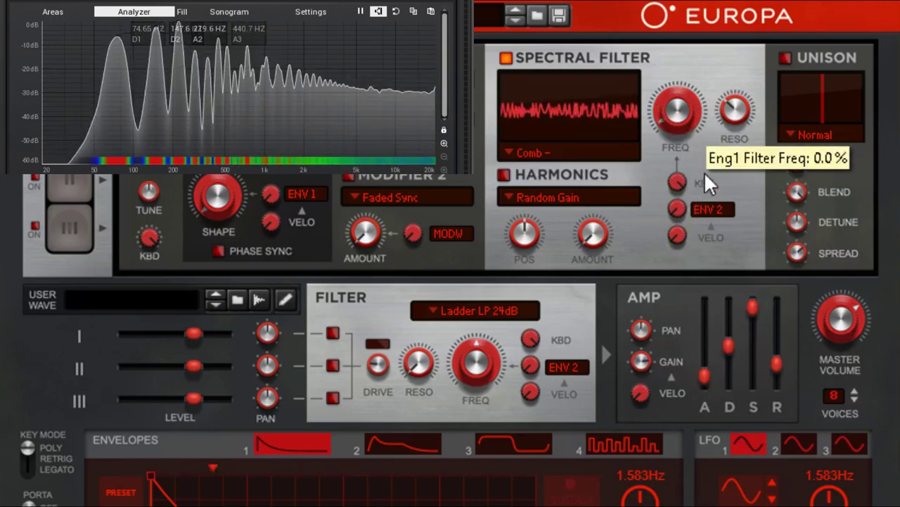
drag(707, 177, 687, 275)
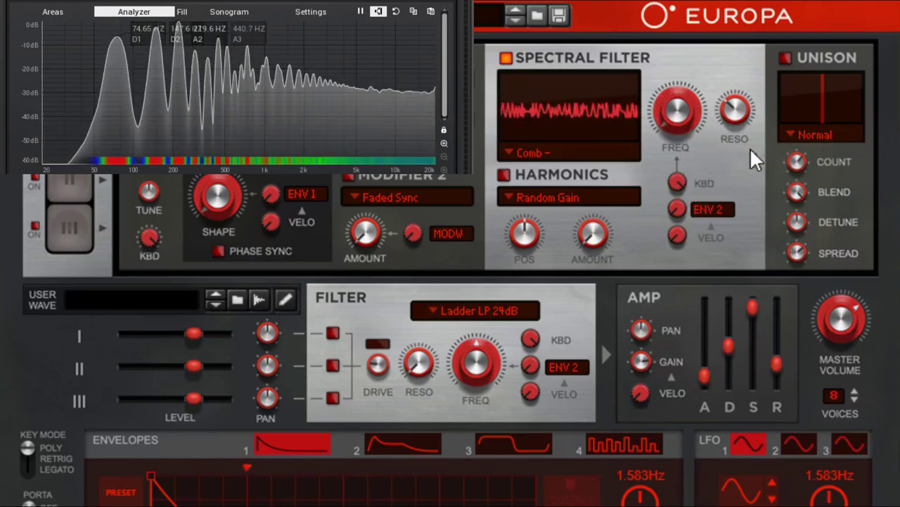
drag(691, 87, 689, 16)
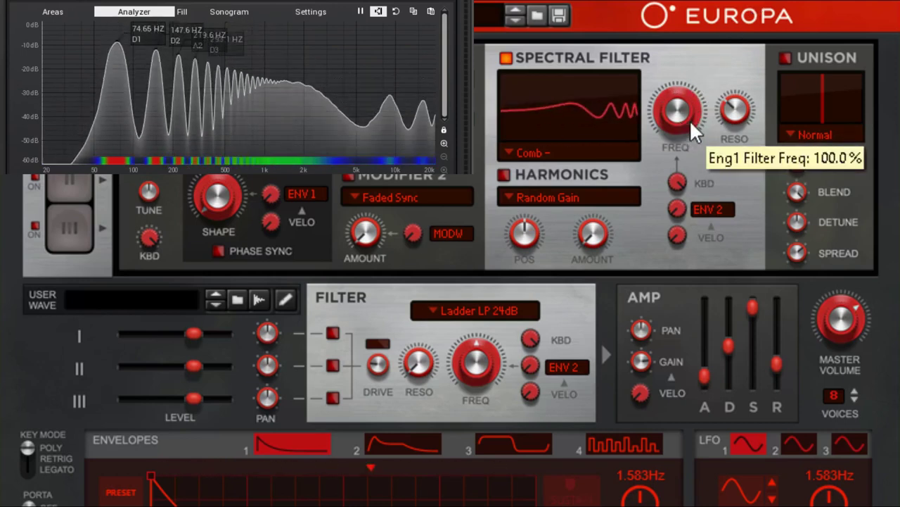
Turn resonance up to 100% and settle the comb frequency at about 37.5%.
mouse_move(689, 125)
mouse_down()
mouse_move(701, 171)
mouse_move(732, 102)
mouse_move(708, 102)
mouse_move(677, 143)
mouse_move(674, 170)
mouse_move(713, 111)
mouse_up()
drag(728, 81, 725, 84)
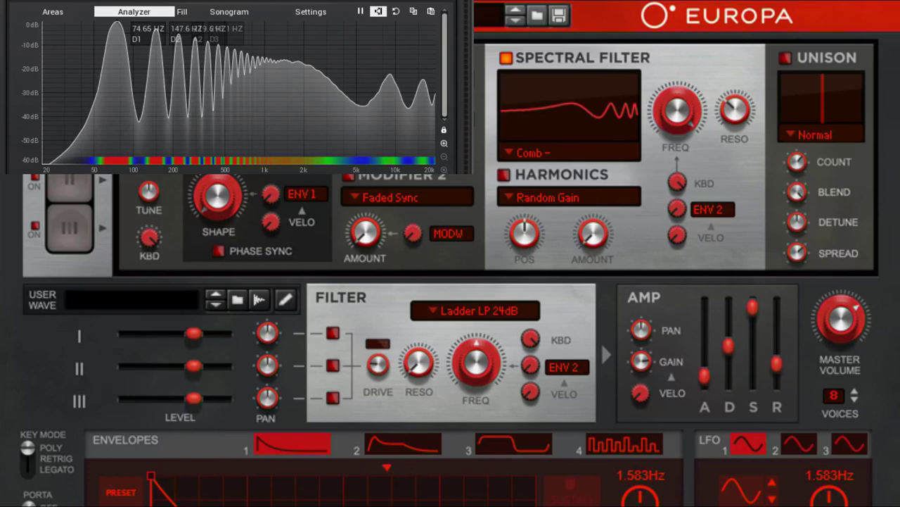
drag(690, 105, 718, 79)
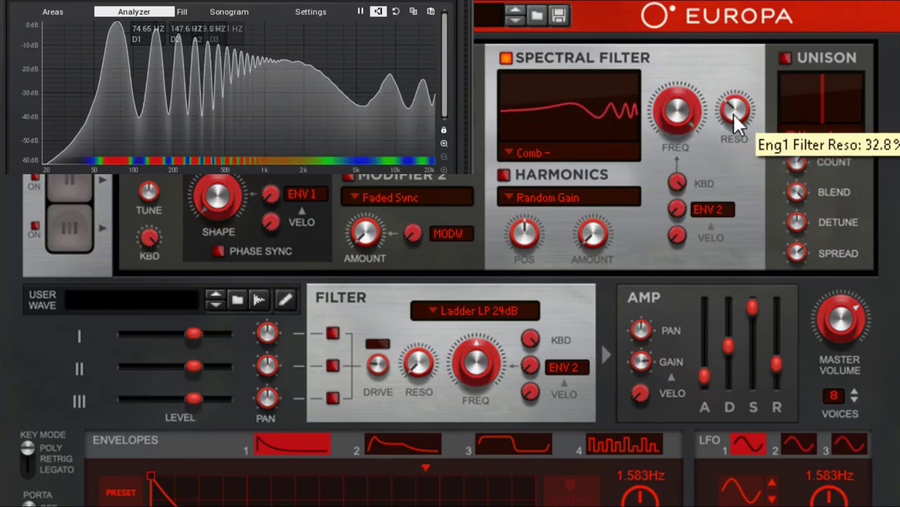
drag(736, 126, 787, 45)
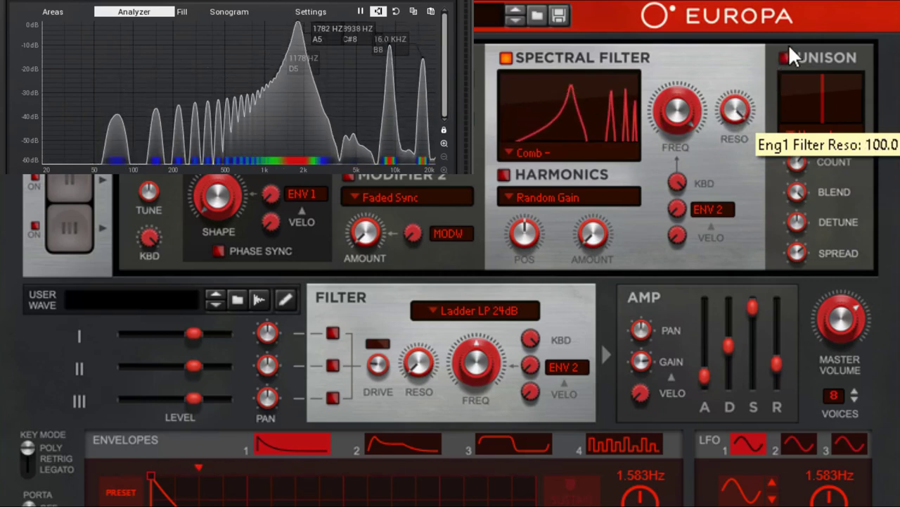
drag(678, 118, 681, 164)
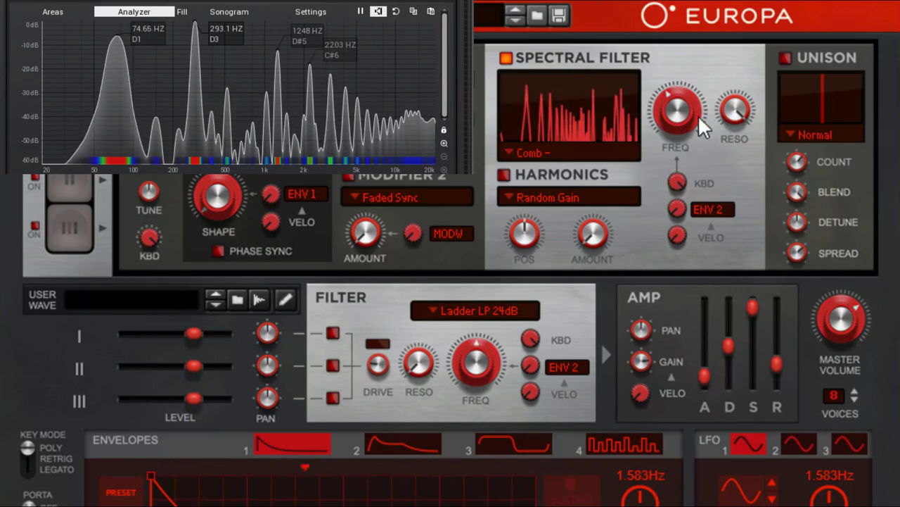
Choose Resonator 1, turn its frequency to minimum, and toggle the spectral filter off and on.
click(548, 151)
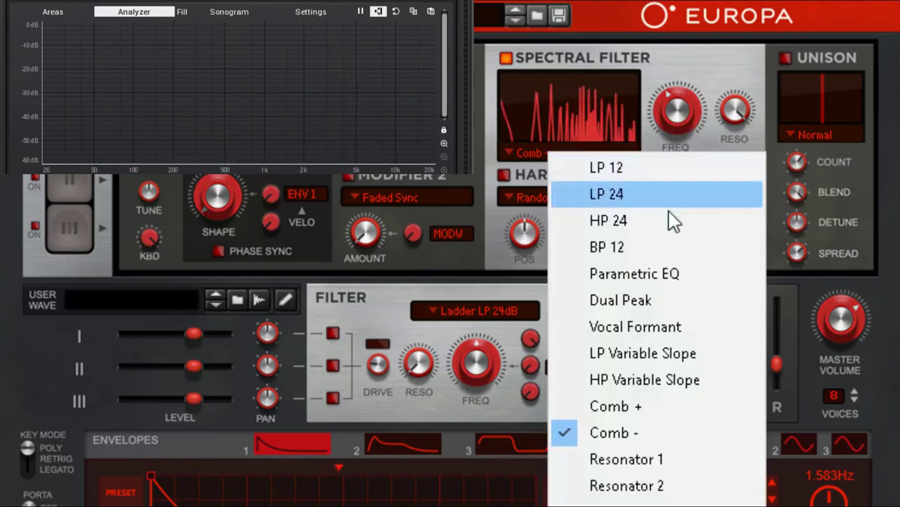
click(630, 465)
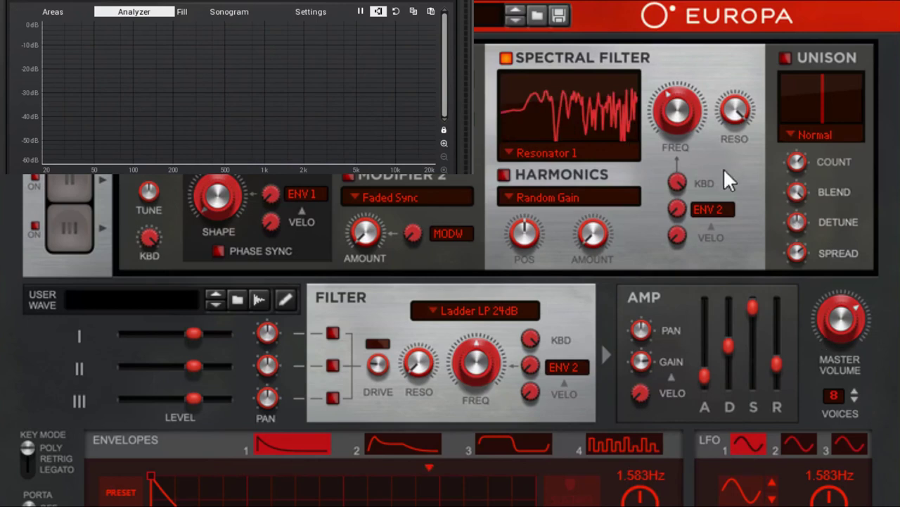
drag(693, 113, 765, 196)
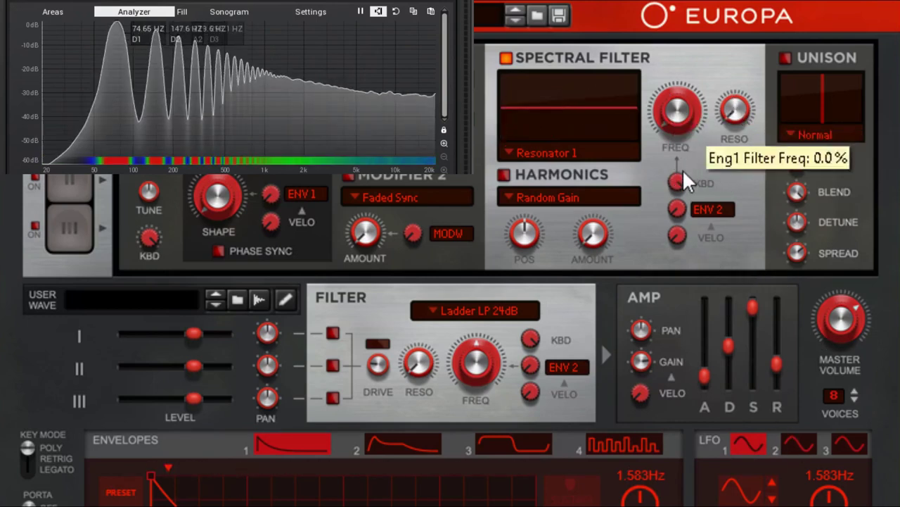
click(505, 59)
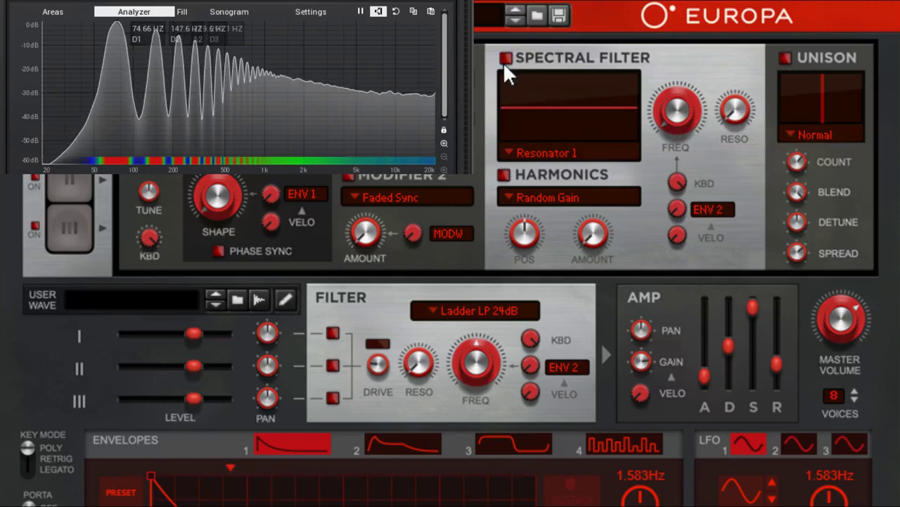
click(502, 56)
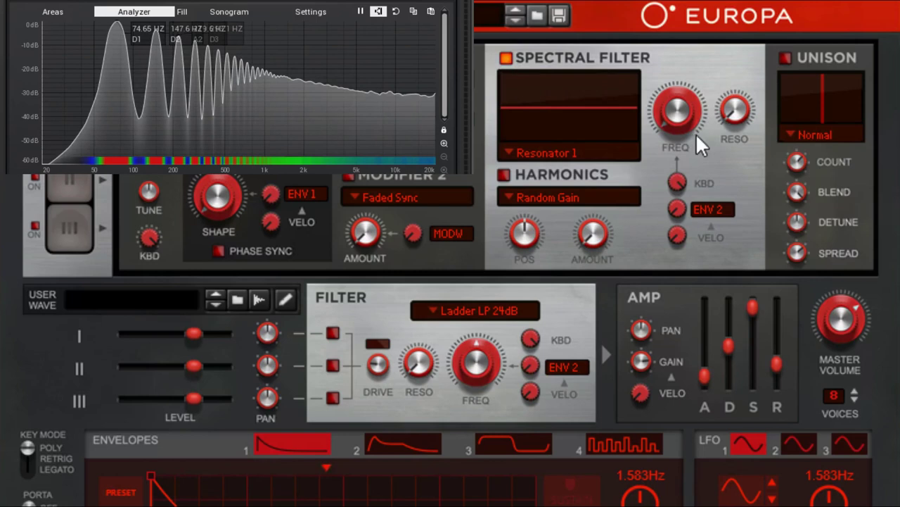
Sweep the resonator frequency, raise resonance to about 67%, and end frequency near 34.4%.
drag(693, 120, 697, 105)
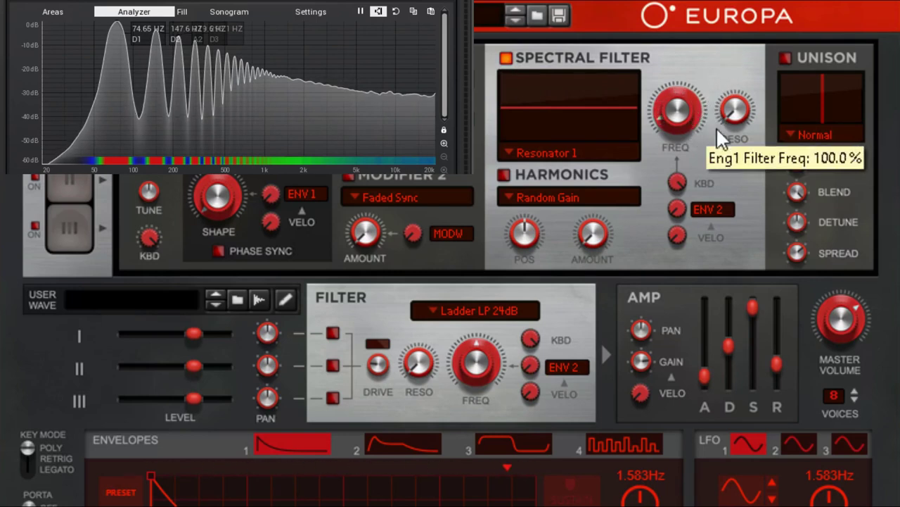
drag(716, 126, 735, 167)
drag(743, 106, 767, 47)
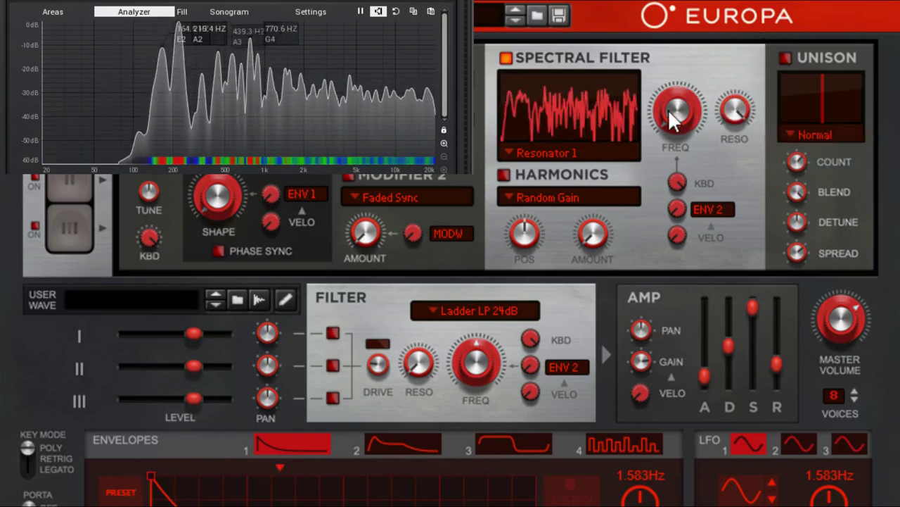
drag(678, 109, 696, 113)
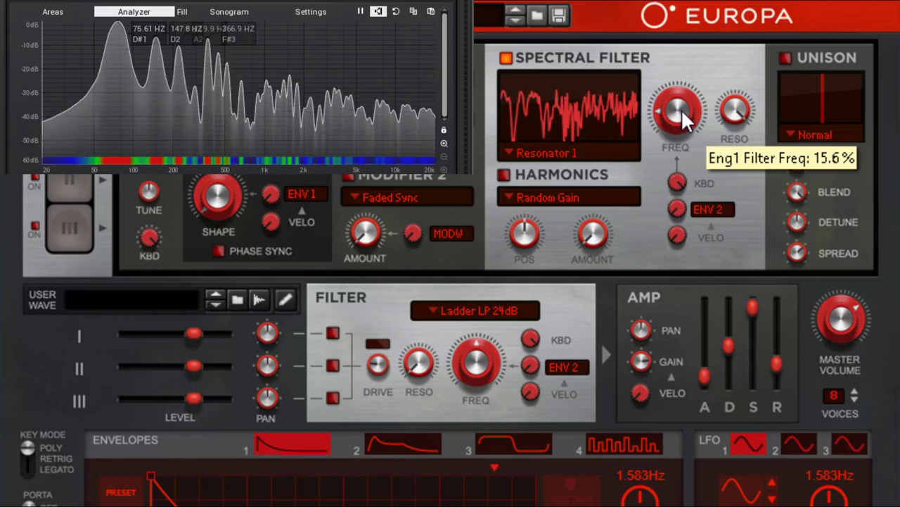
drag(684, 111, 717, 97)
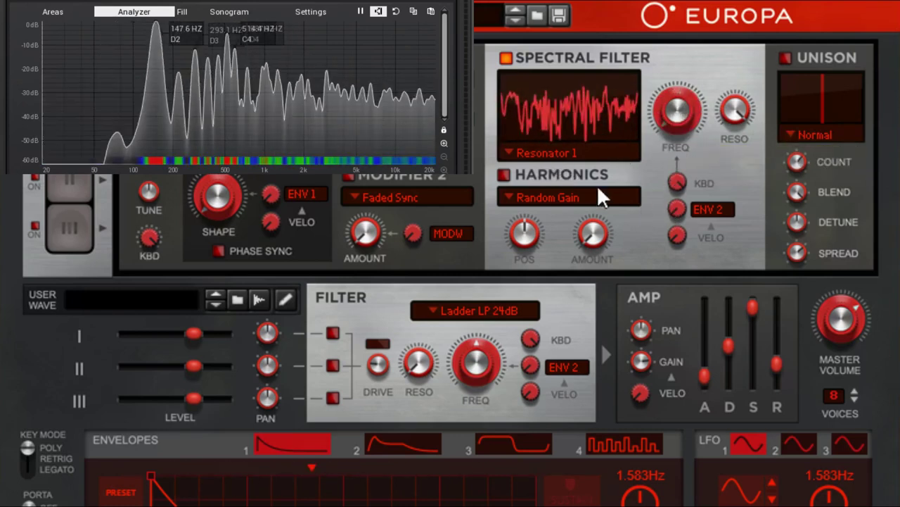
Choose Resonator 2, sweep frequency to maximum, lower resonance, then set frequency to 50%.
click(582, 152)
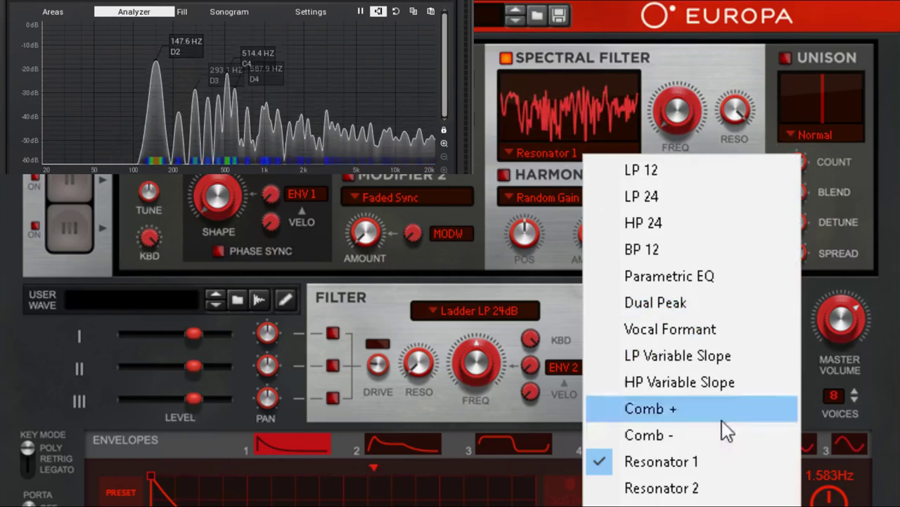
click(694, 491)
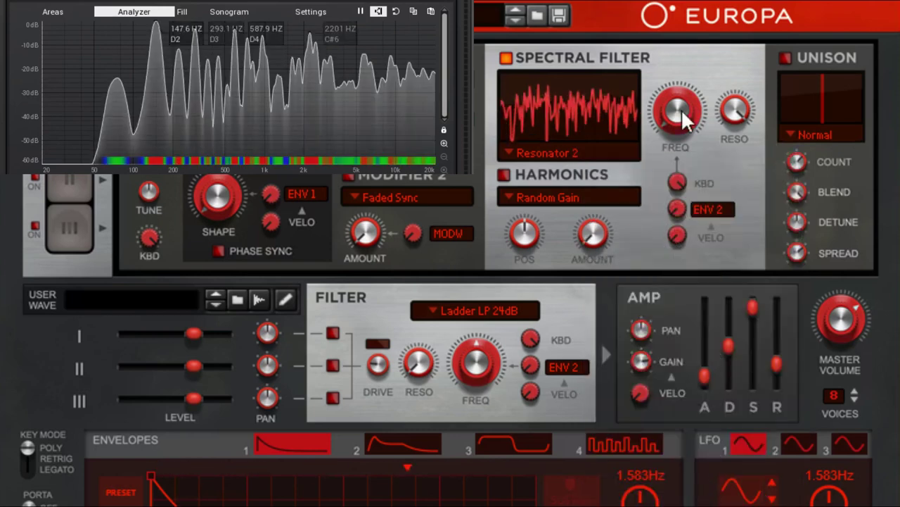
drag(681, 112, 719, 6)
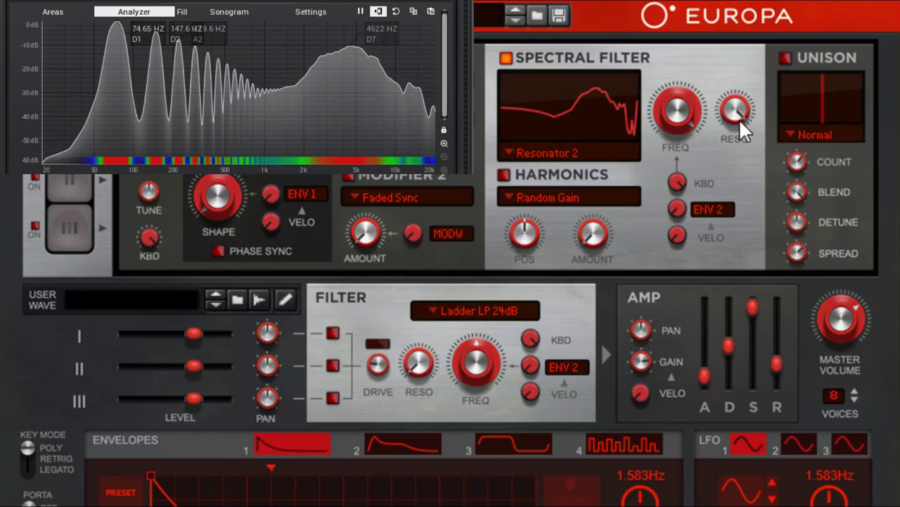
drag(739, 119, 744, 193)
drag(688, 109, 713, 151)
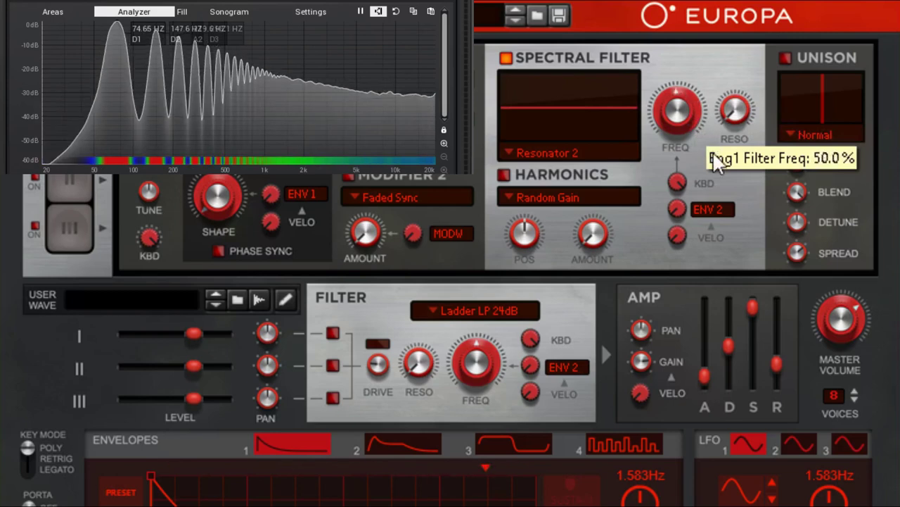
Choose Resonator 3, raise resonance, and turn the frequency fully down.
click(556, 154)
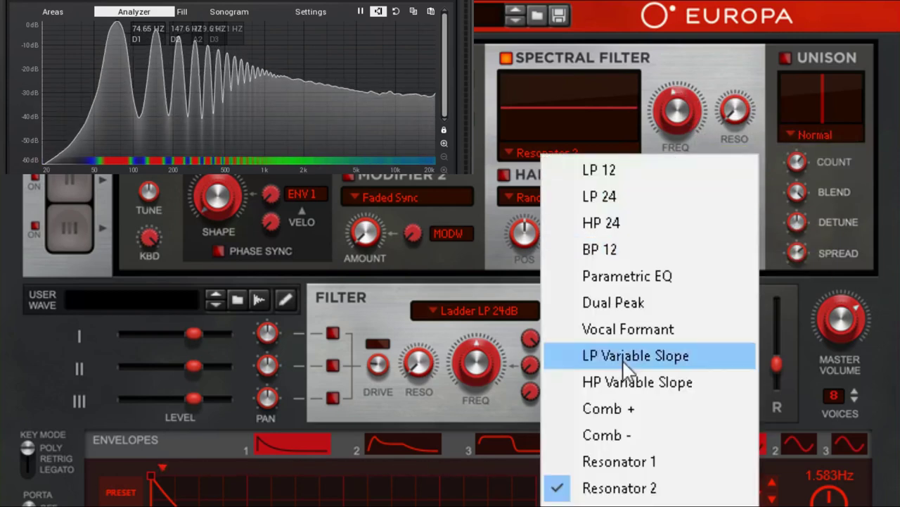
click(652, 501)
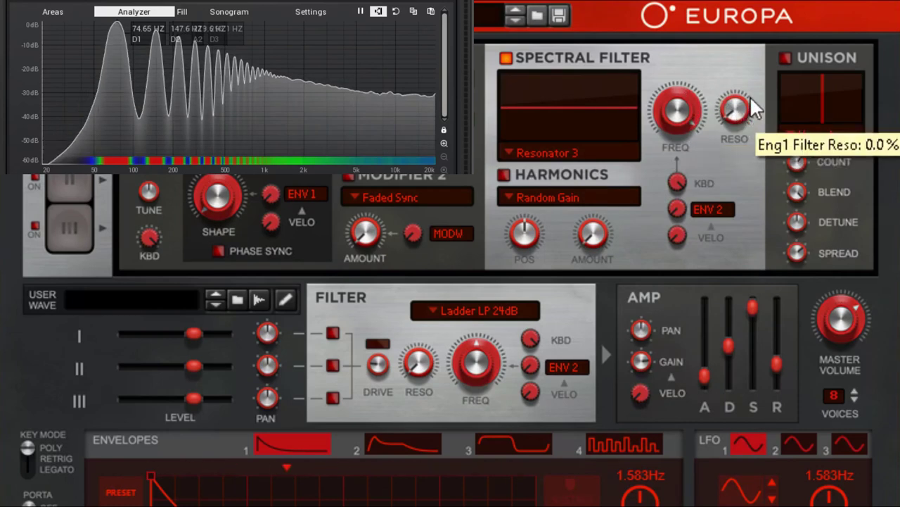
drag(751, 98, 760, 72)
drag(679, 114, 689, 200)
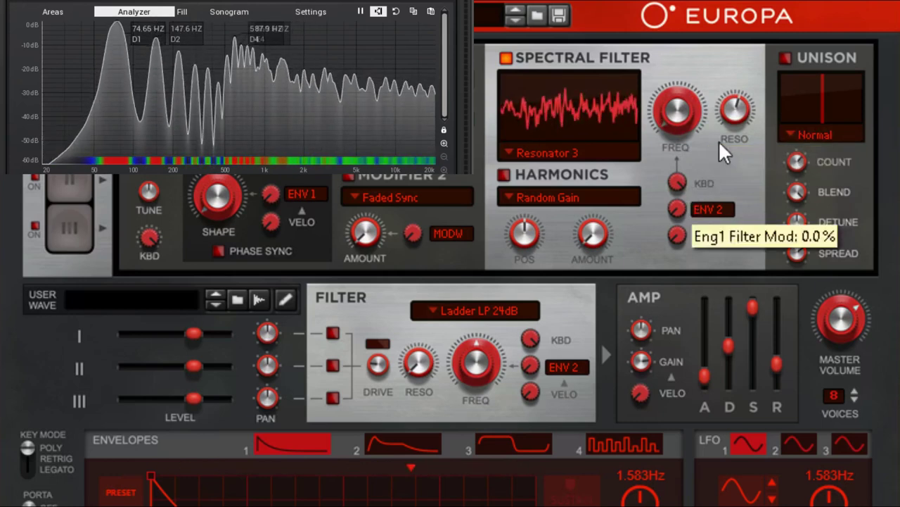
drag(677, 121, 690, 183)
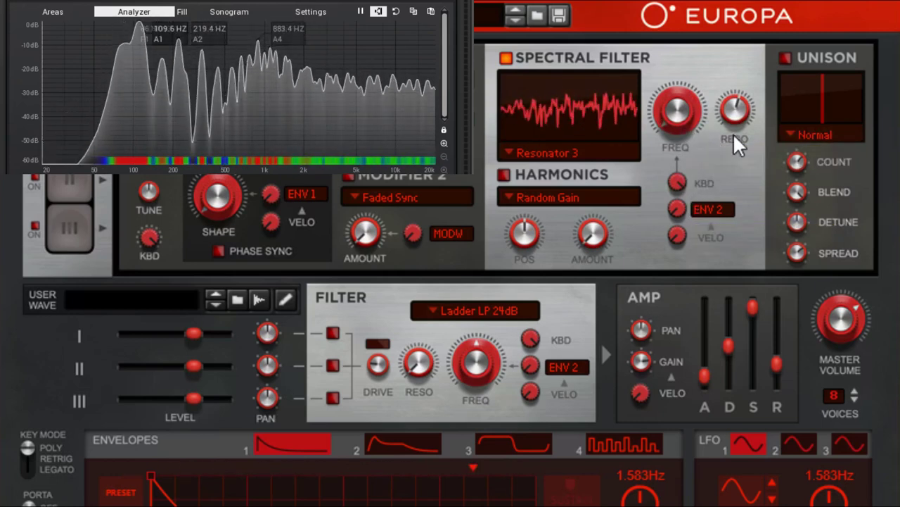
Push resonance to 100% and tune the resonator frequency up to about 65%.
drag(735, 111, 760, 161)
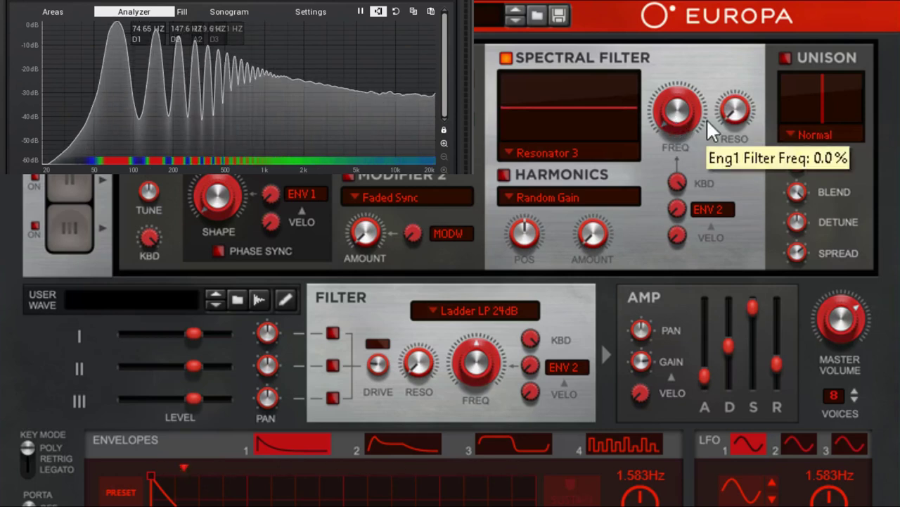
drag(736, 106, 773, 3)
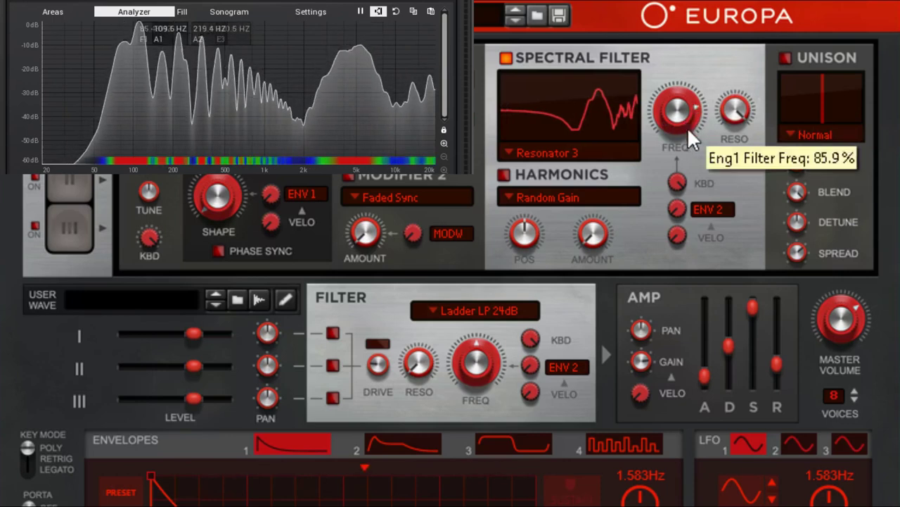
drag(687, 126, 713, 126)
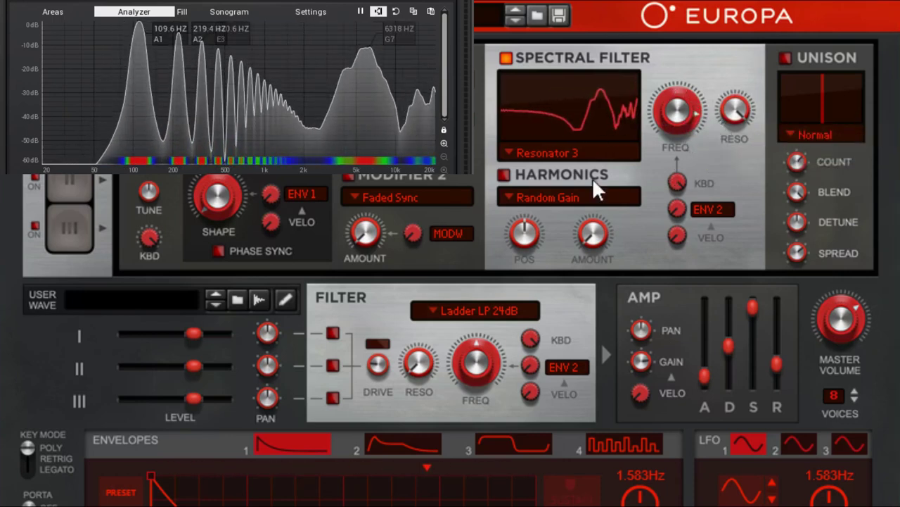
click(594, 156)
Set the spectral filter to Envelope 4 and show envelope 4 in the editor.
click(640, 504)
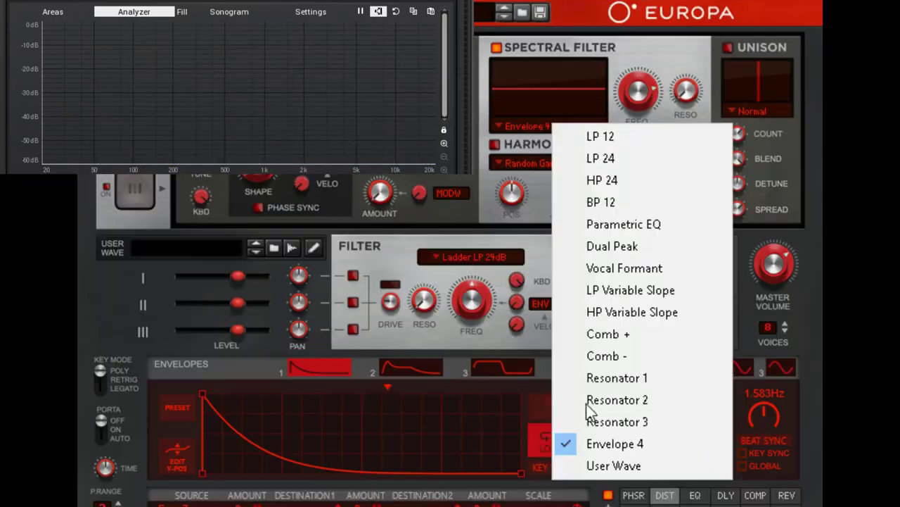
click(605, 444)
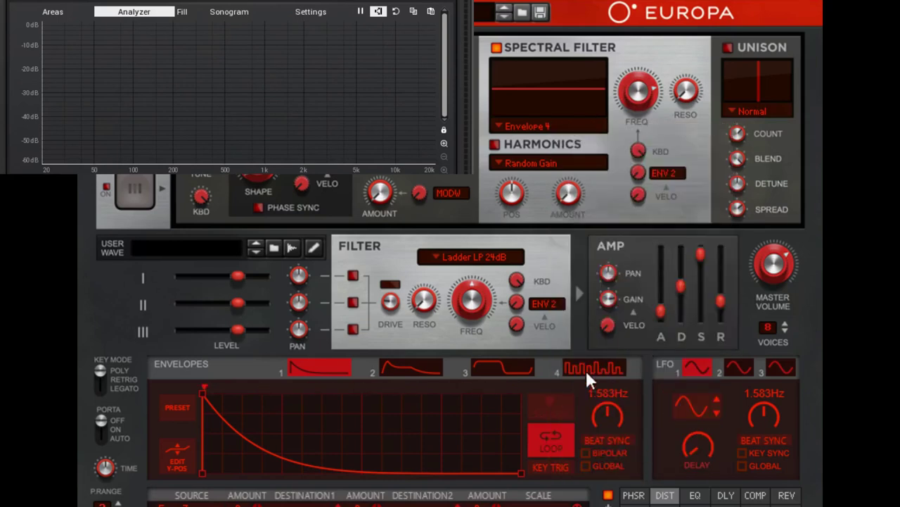
click(593, 369)
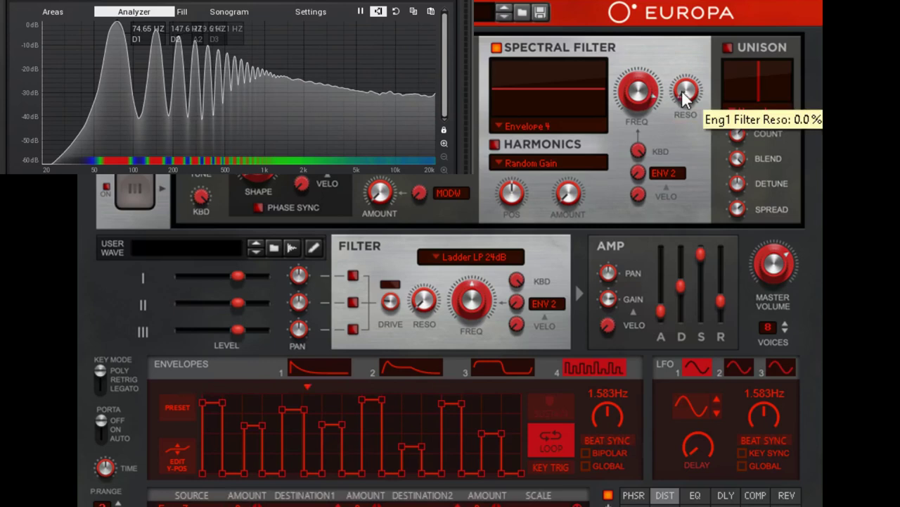
Raise the filter frequency to about 67.2% with resonance at 26.6%.
drag(683, 88, 693, 77)
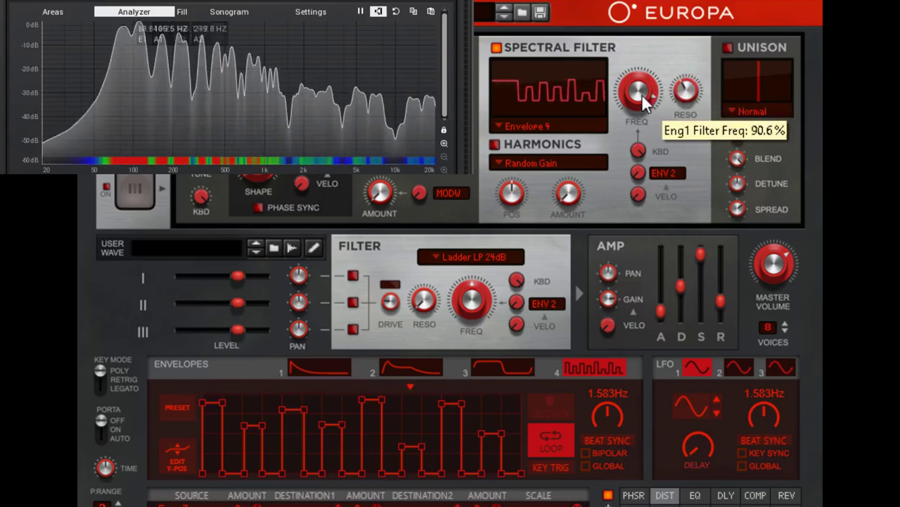
drag(643, 98, 647, 179)
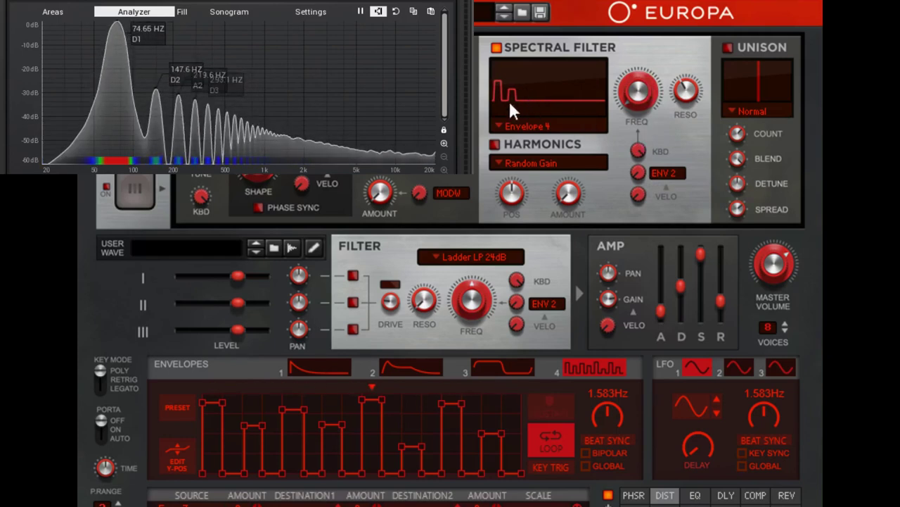
scroll(656, 68, up, 10)
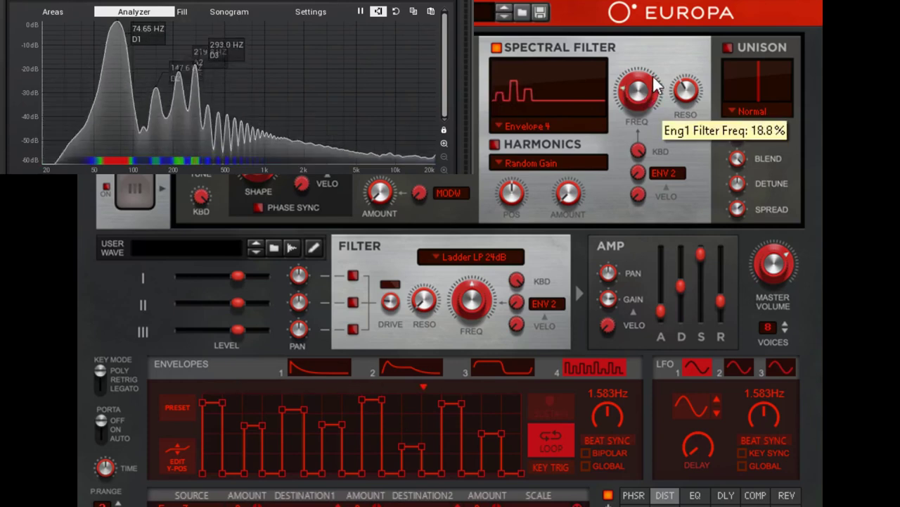
drag(656, 65, 679, 33)
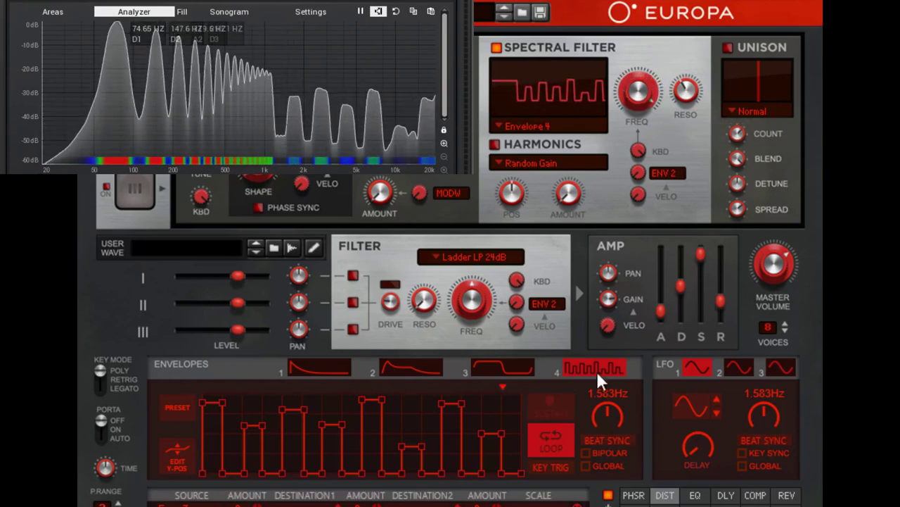
scroll(686, 90, down, 6)
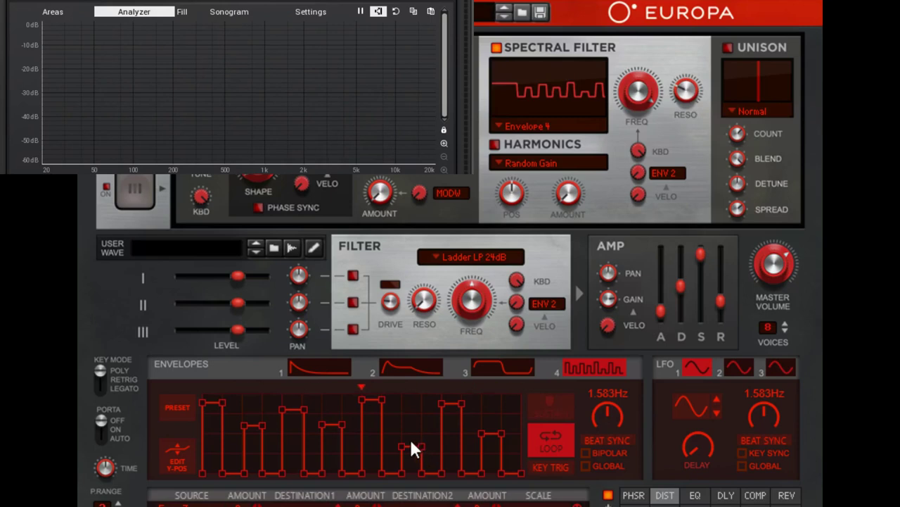
Drag envelope 4's step points into slopes and a peak, lowering frequency to about 55%.
drag(401, 445, 292, 473)
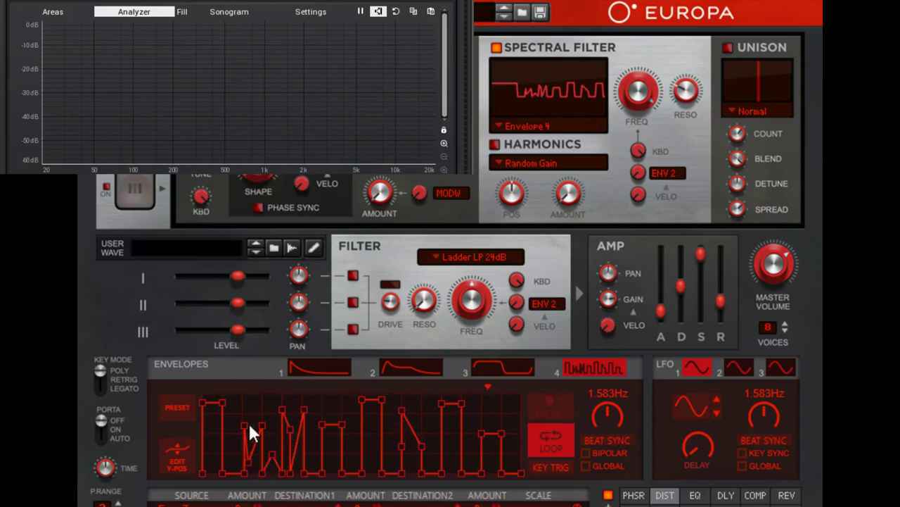
drag(221, 402, 222, 472)
drag(481, 432, 482, 469)
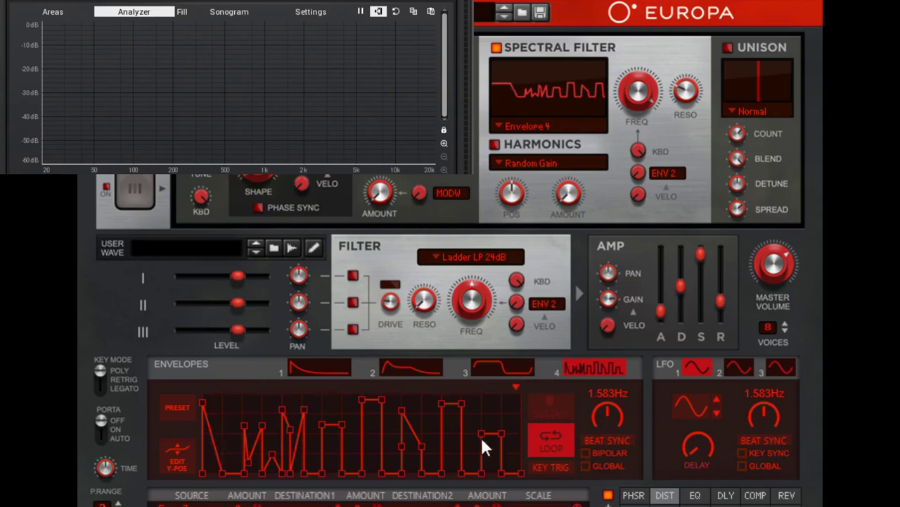
drag(461, 403, 462, 470)
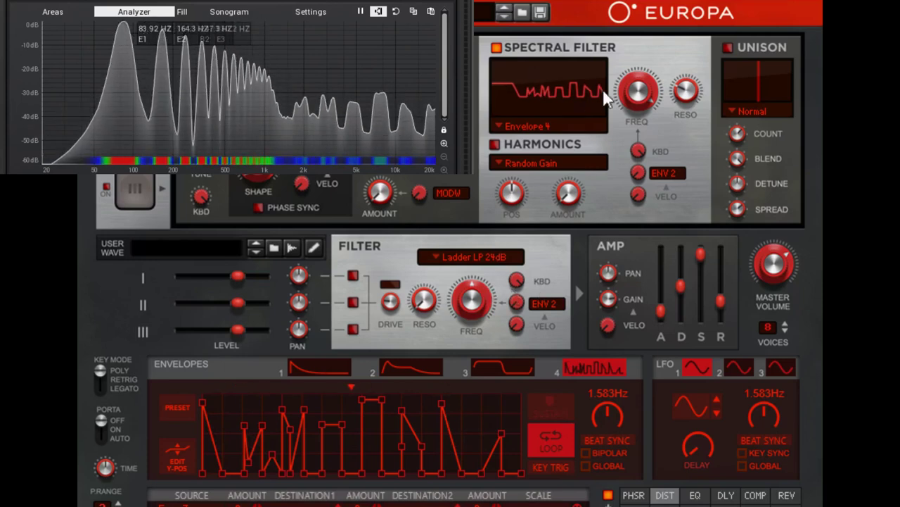
drag(636, 90, 623, 122)
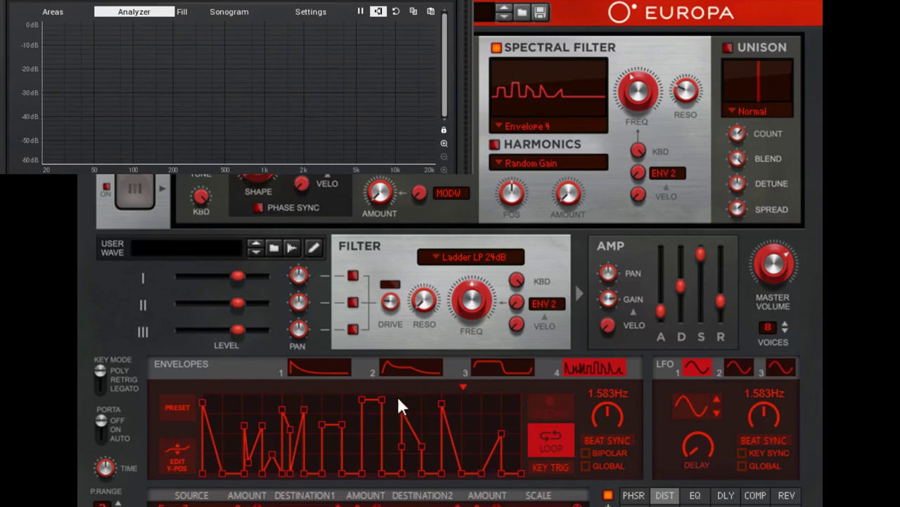
drag(245, 425, 278, 452)
Enable Edit Y-Pos to draw a high plateau and descending staircase, then set resonance 71.9%, frequency 46.9%.
click(186, 457)
mouse_move(295, 422)
mouse_down()
mouse_move(253, 426)
mouse_move(403, 478)
mouse_move(498, 448)
mouse_move(530, 407)
mouse_move(418, 430)
mouse_move(271, 411)
mouse_move(202, 466)
mouse_move(266, 437)
mouse_move(354, 459)
mouse_move(400, 457)
mouse_move(497, 391)
mouse_move(489, 428)
mouse_move(502, 437)
mouse_move(485, 482)
mouse_move(462, 470)
mouse_move(446, 405)
mouse_up()
drag(689, 89, 728, 63)
mouse_move(246, 433)
mouse_down()
mouse_move(218, 413)
mouse_move(202, 375)
mouse_move(373, 445)
mouse_move(395, 463)
mouse_up()
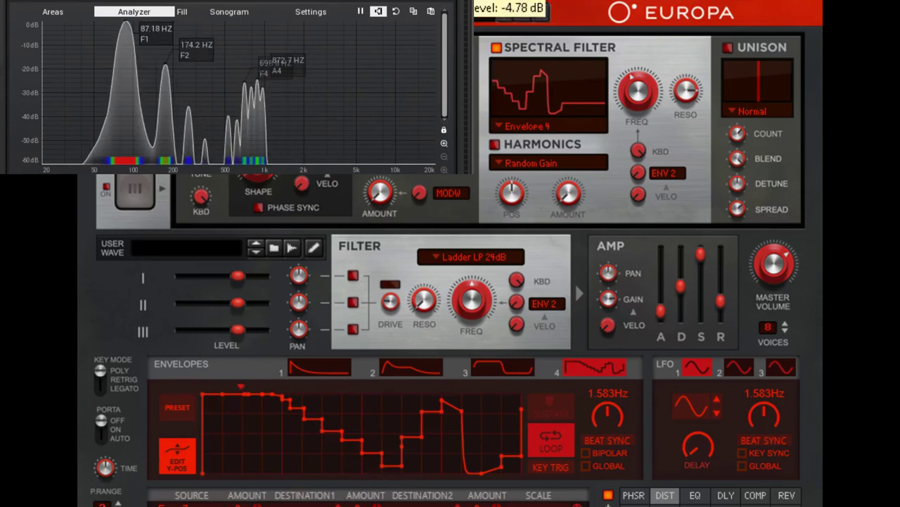
drag(685, 94, 700, 119)
drag(638, 92, 638, 82)
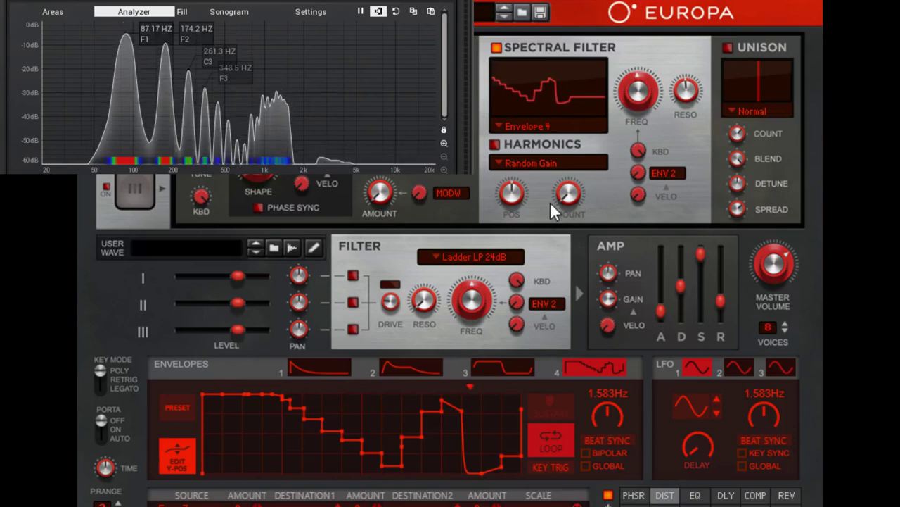
Switch the spectral filter to User Wave and load a crunch cello sample as its source.
click(540, 125)
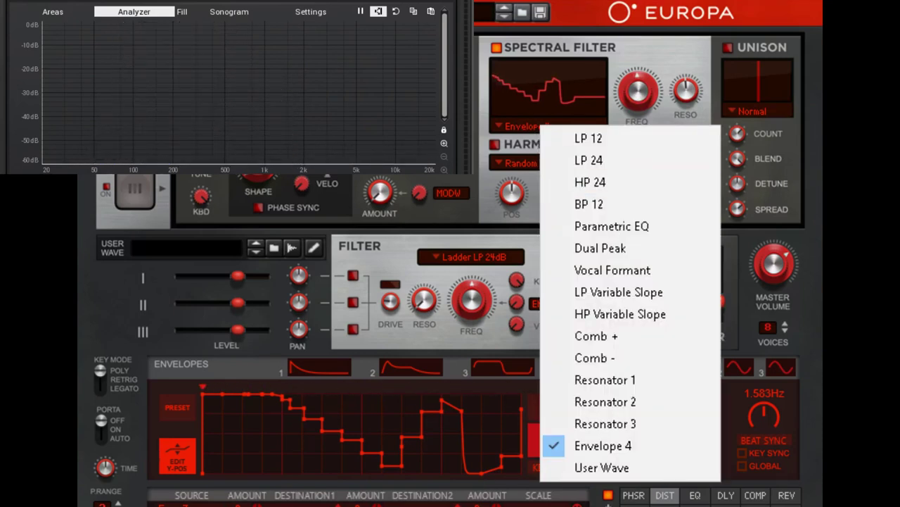
click(629, 466)
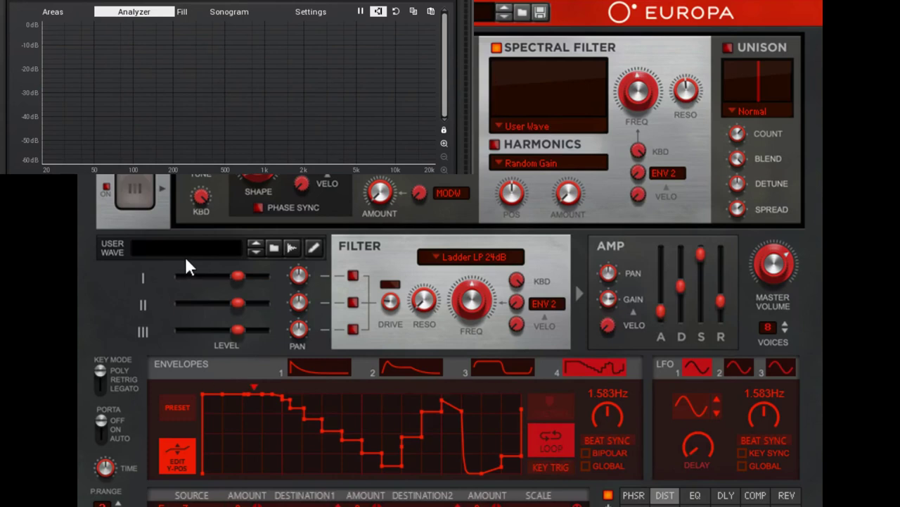
click(274, 247)
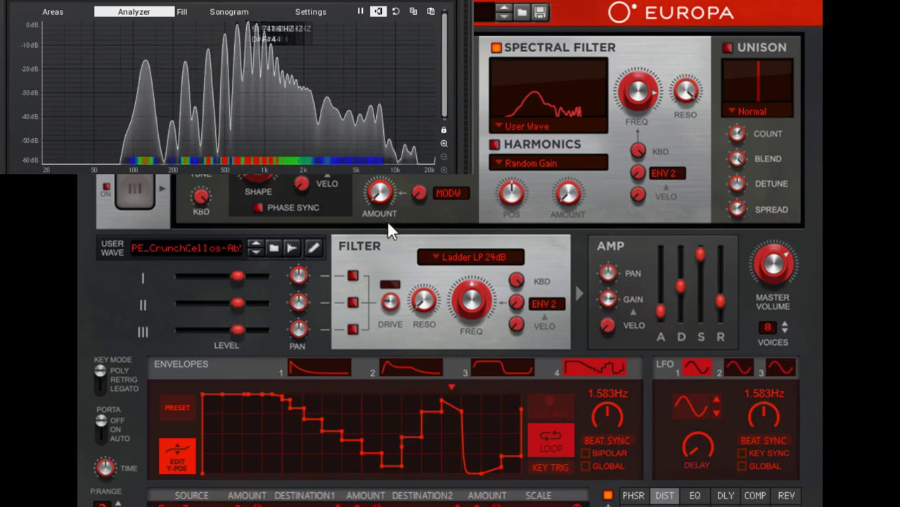
Sweep the User Wave frequency up to 100%, then settle it at about 59%.
drag(629, 102, 694, 133)
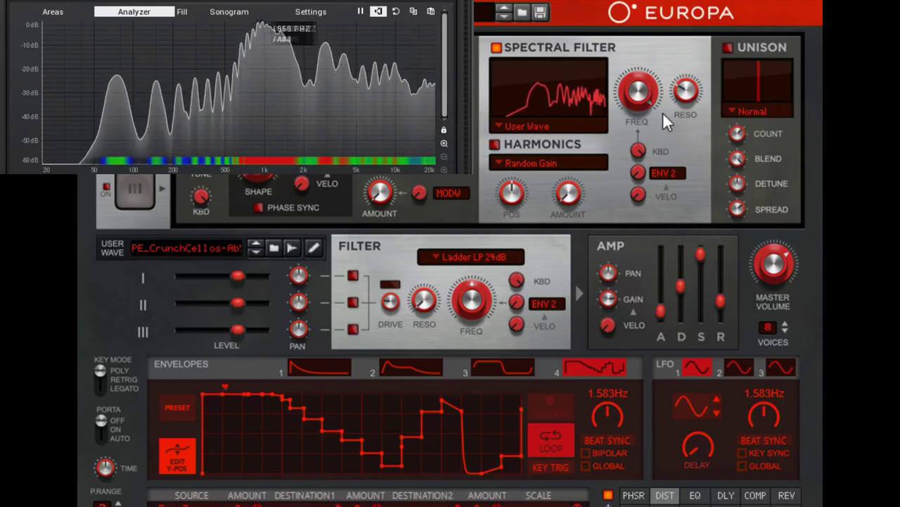
mouse_move(647, 111)
drag(647, 112, 652, 126)
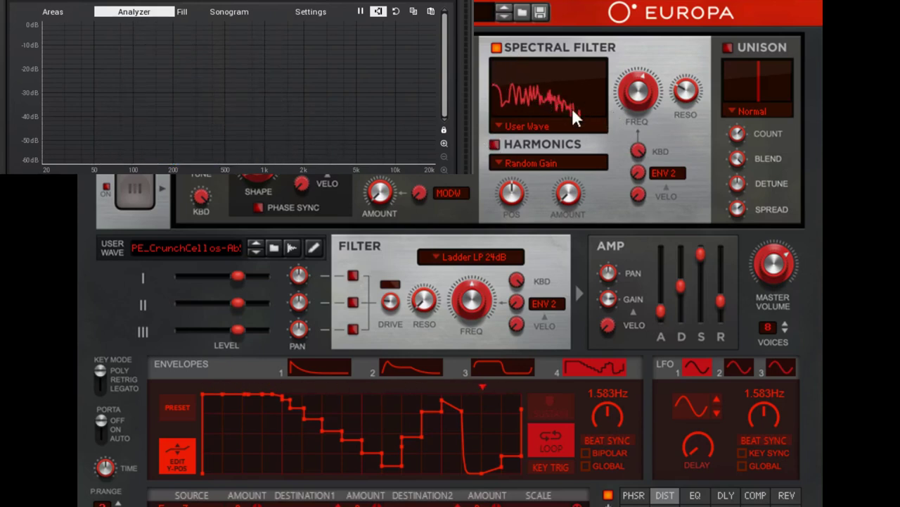
click(522, 126)
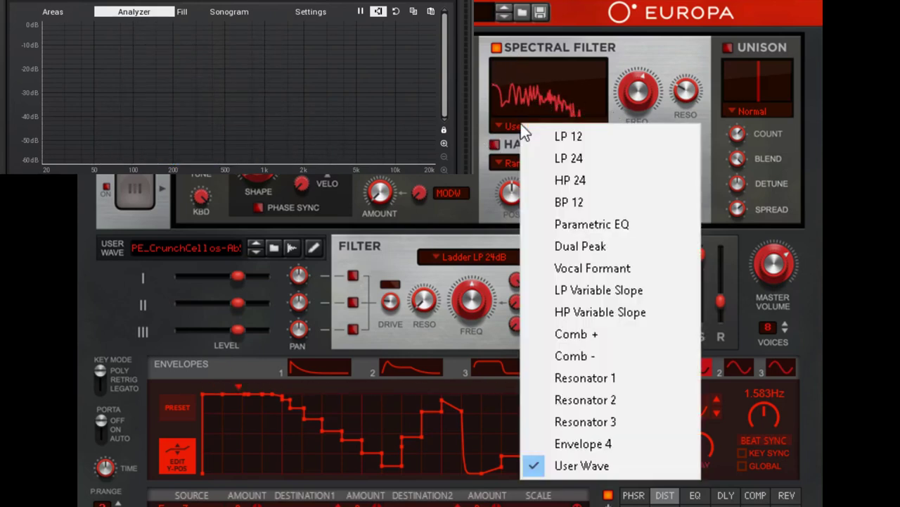
click(615, 46)
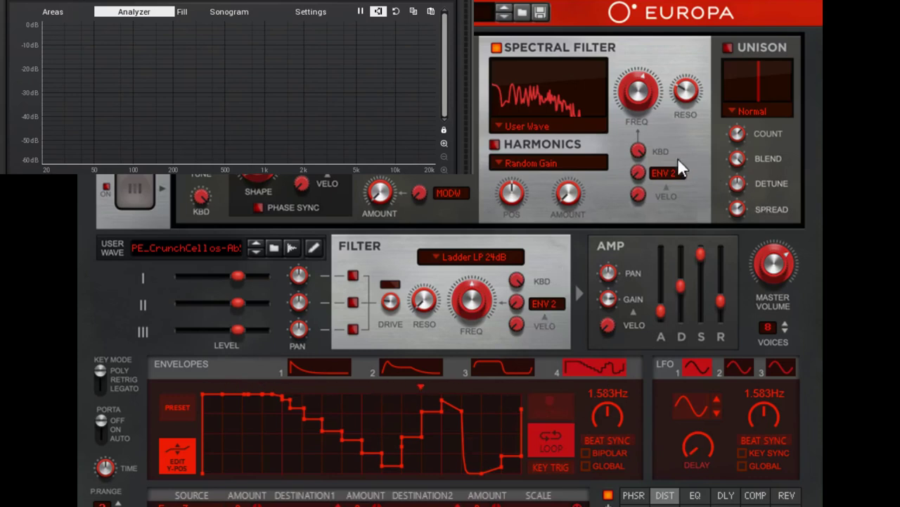
Lower keyboard tracking, switch the filter to LP 12, and add a resonant peak.
drag(635, 150, 664, 141)
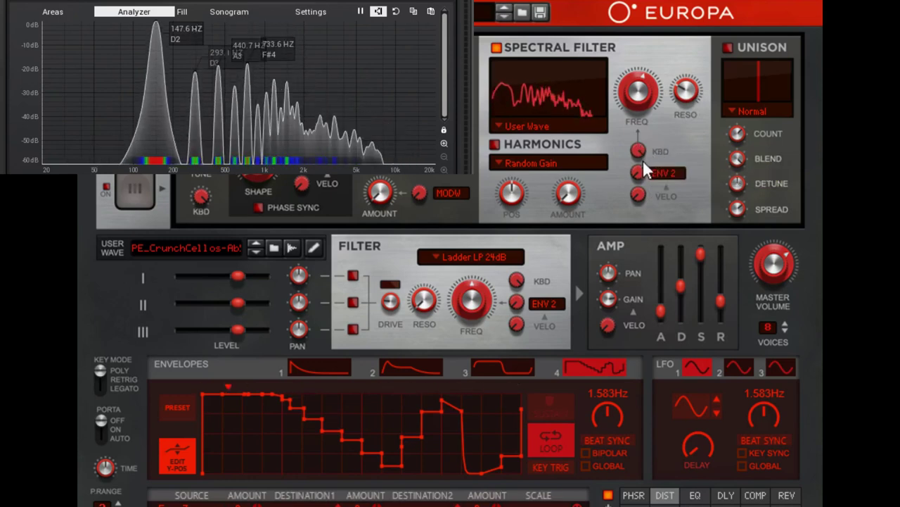
click(539, 125)
click(597, 146)
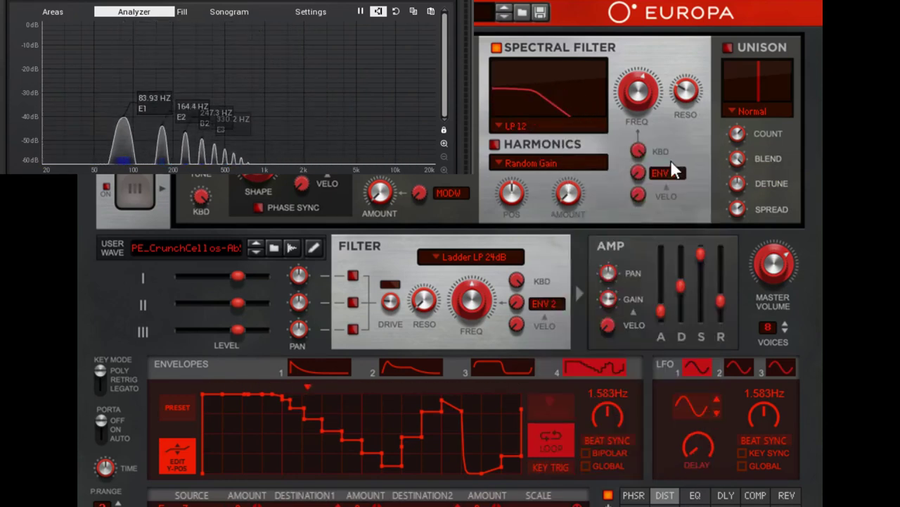
drag(689, 85, 707, 64)
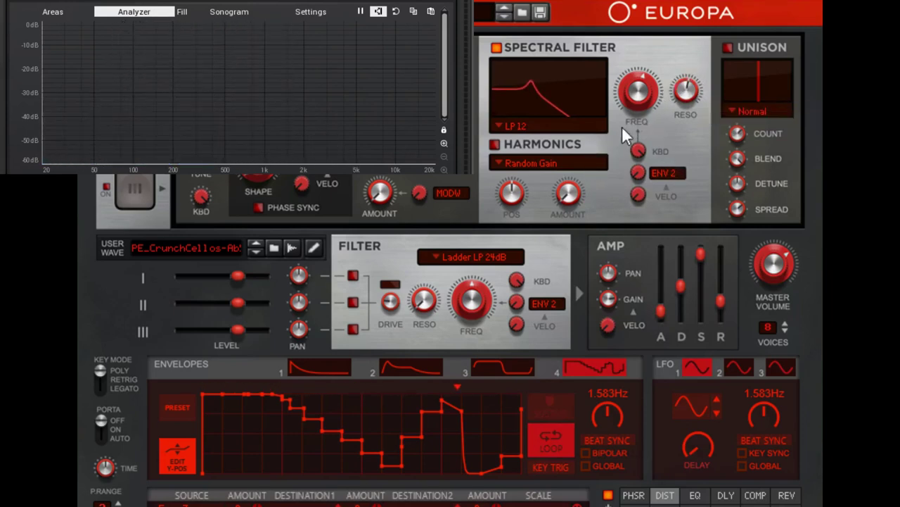
drag(651, 101, 643, 98)
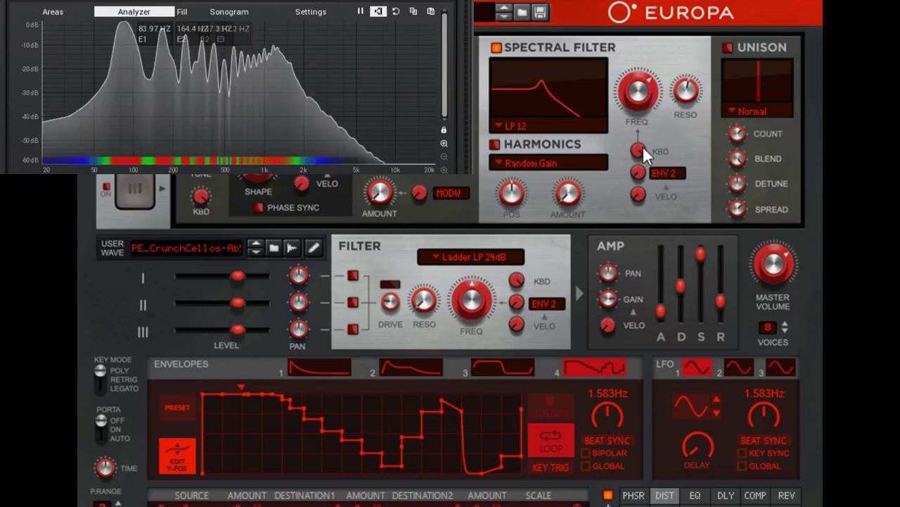
Sweep the KBD keyboard tracking knob down and back up to about 98.4%.
mouse_move(643, 147)
drag(643, 147, 643, 153)
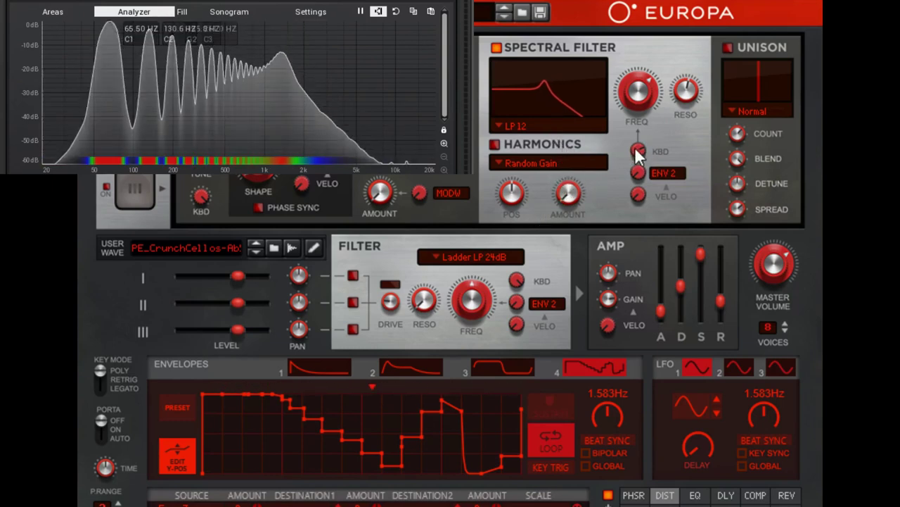
drag(639, 149, 677, 36)
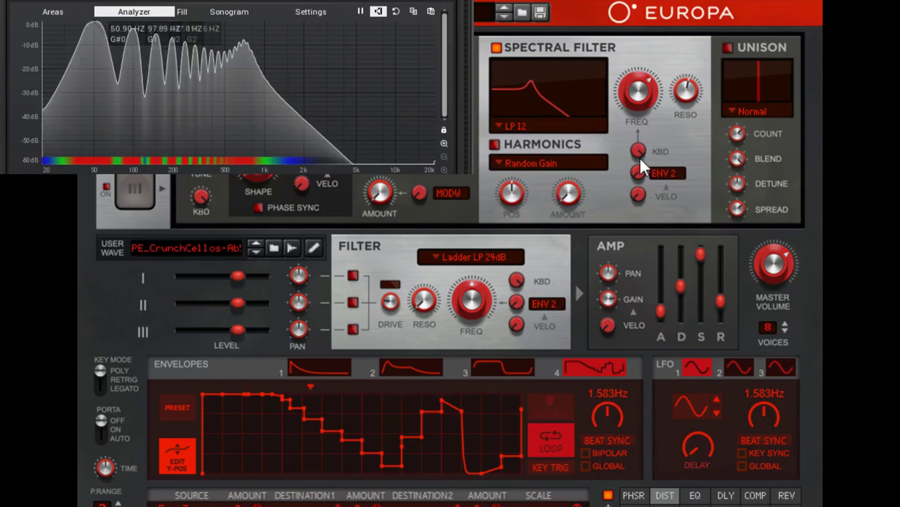
scroll(700, 101, up, 10)
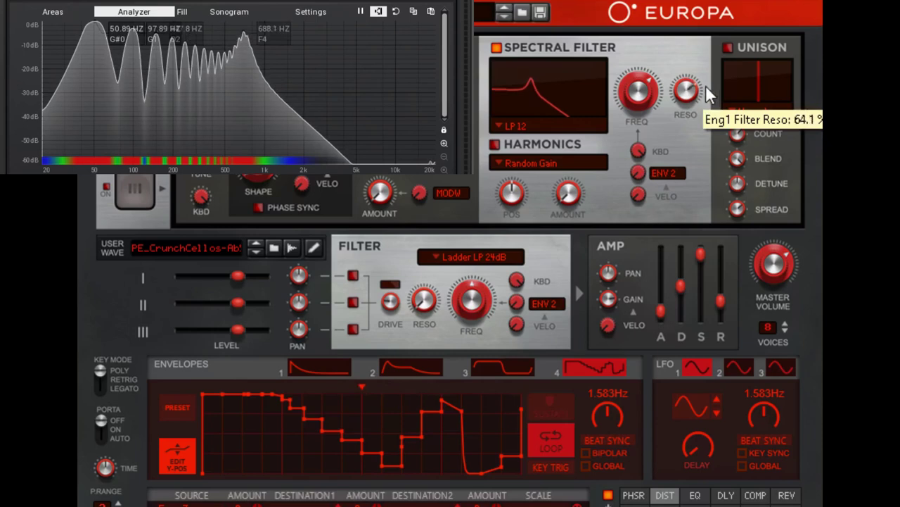
scroll(643, 99, down, 5)
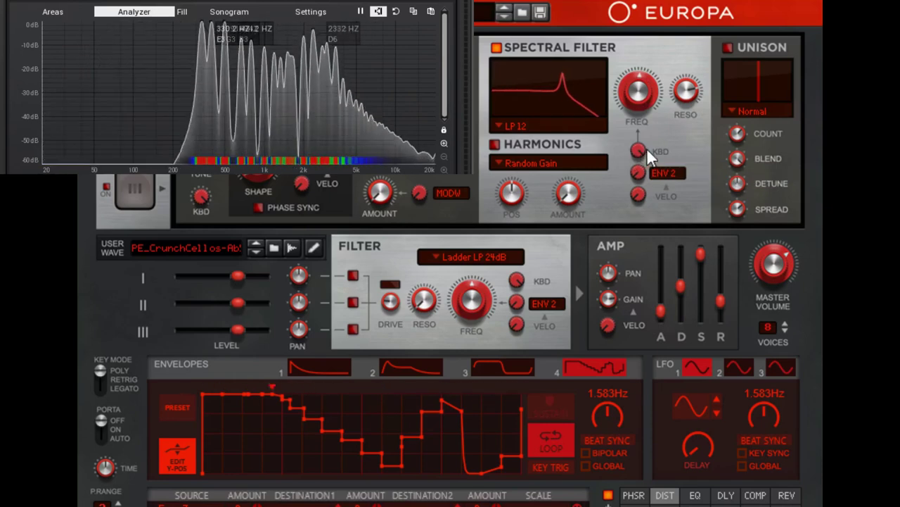
mouse_move(646, 148)
drag(641, 146, 648, 186)
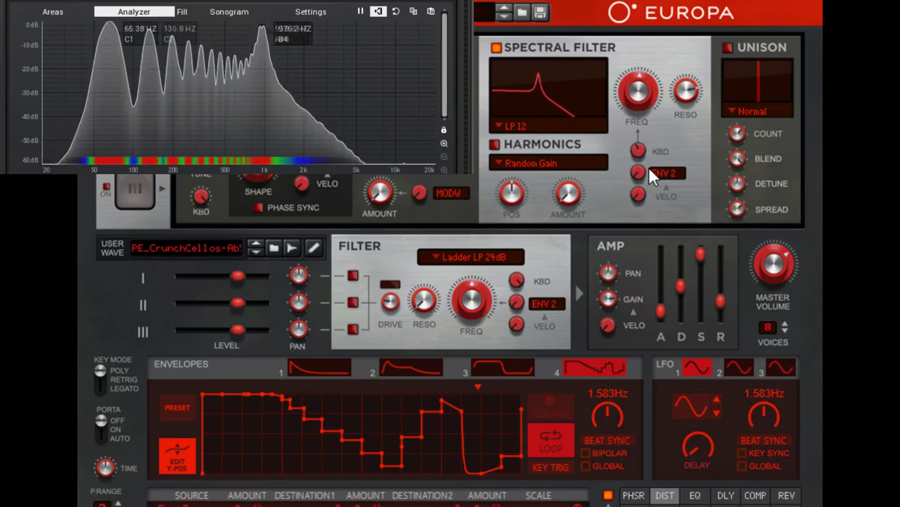
mouse_move(646, 148)
mouse_down()
mouse_move(677, 106)
mouse_move(675, 176)
mouse_move(701, 105)
mouse_move(699, 141)
mouse_move(680, 139)
mouse_move(642, 172)
mouse_move(644, 183)
mouse_move(664, 126)
mouse_move(642, 145)
mouse_up()
Change the spectral filter's modulation source from ENV 2 to LFO 1.
click(653, 175)
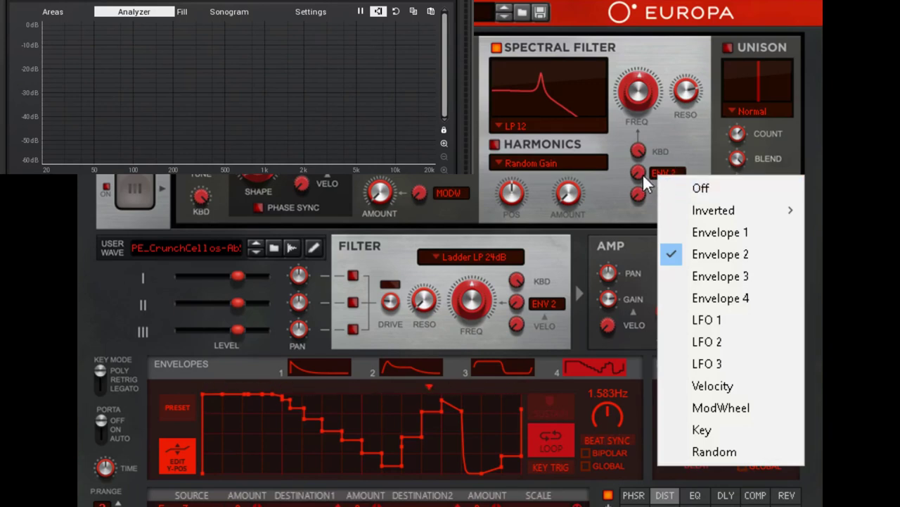
mouse_move(726, 213)
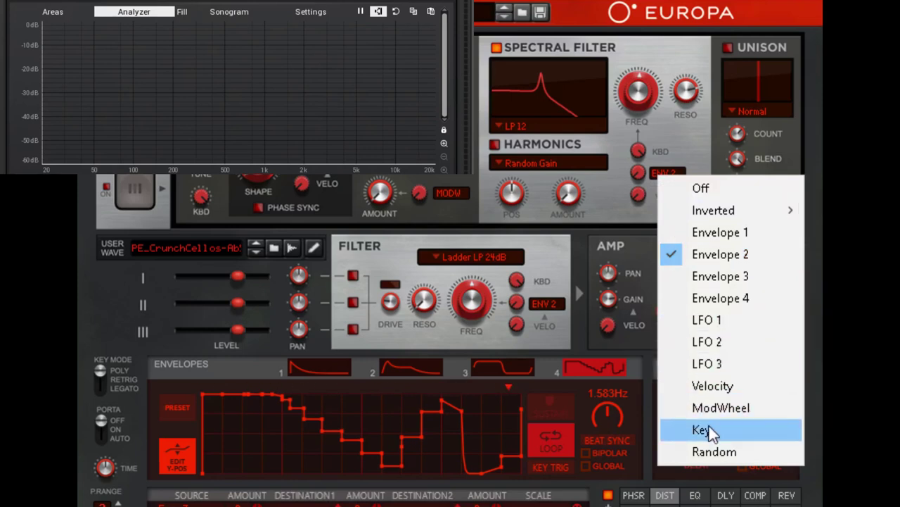
mouse_move(760, 210)
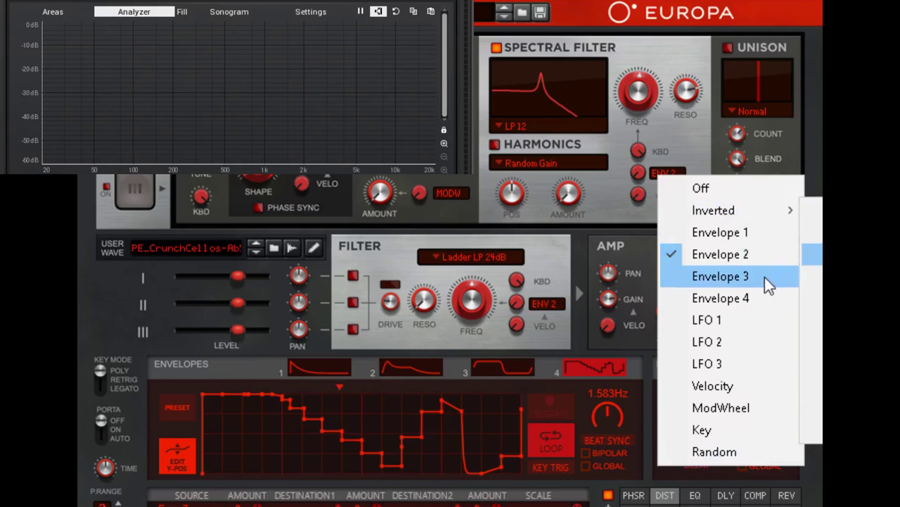
click(693, 132)
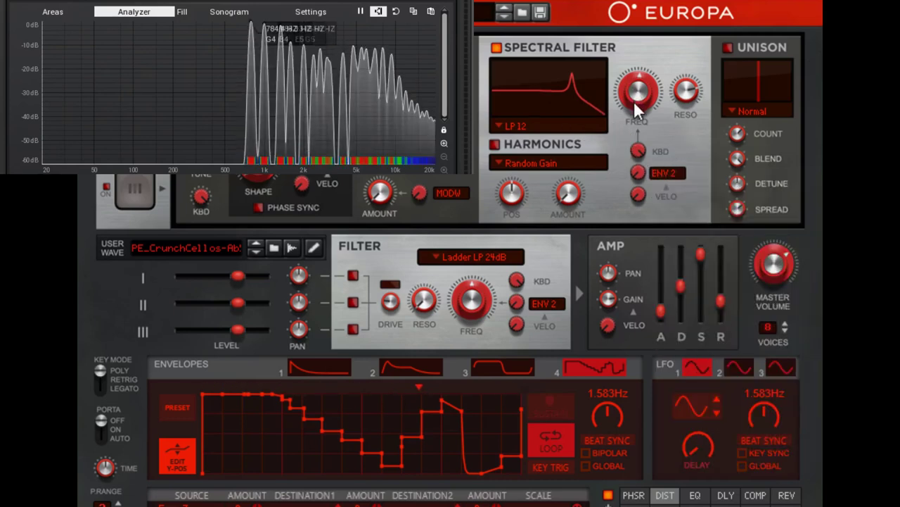
click(664, 173)
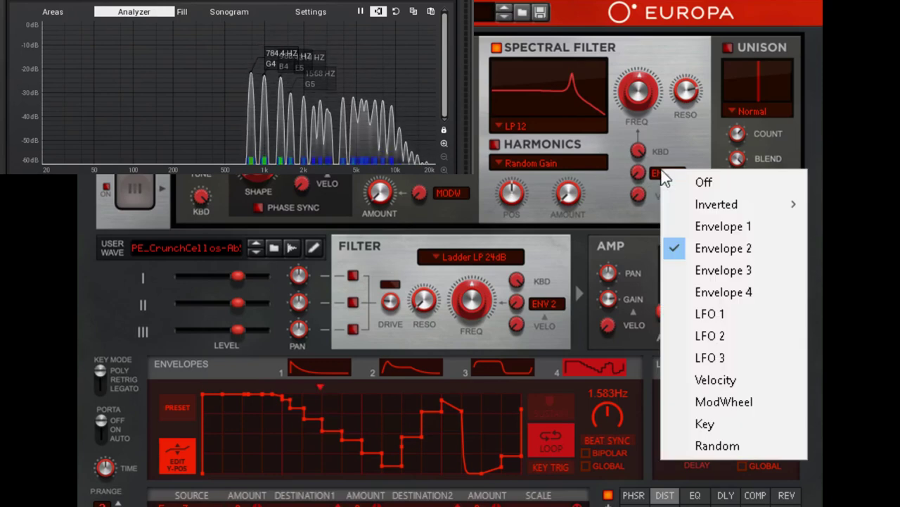
click(745, 314)
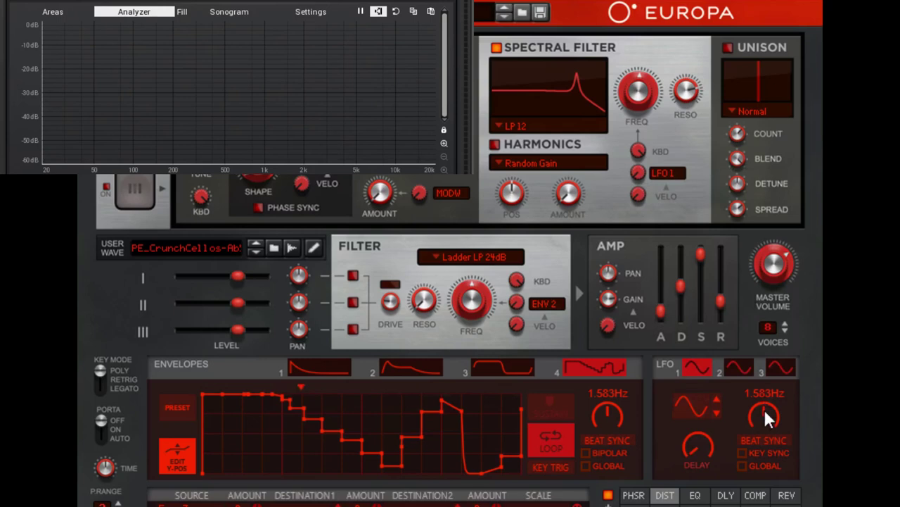
Slow LFO 1's rate, lower the spectral filter cutoff, and deepen LFO 1's filter modulation.
drag(763, 424, 751, 438)
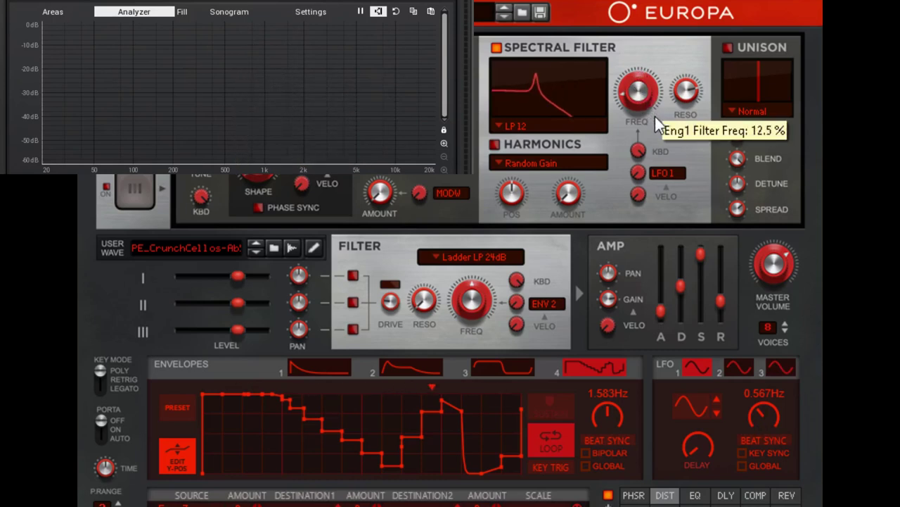
drag(655, 116, 653, 116)
drag(640, 170, 673, 96)
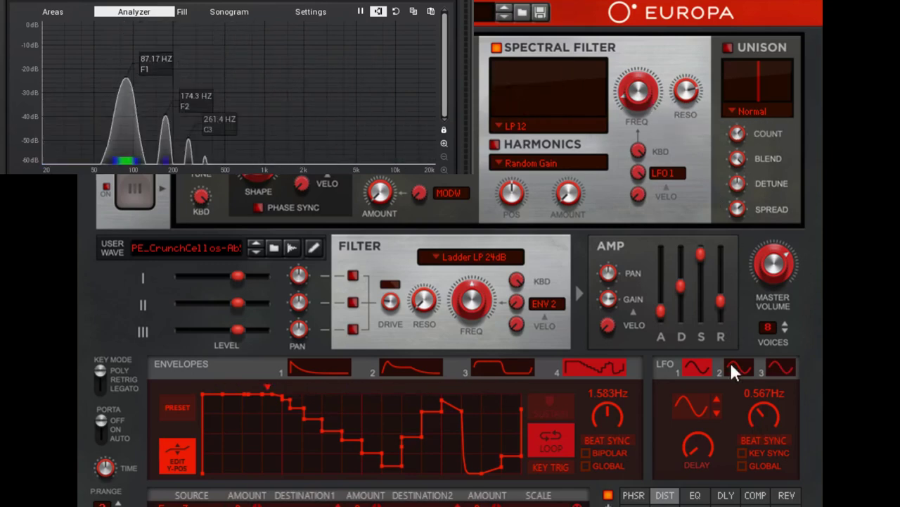
Sync LFO 1 to the song tempo with a rate of 3/16.
drag(771, 419, 786, 359)
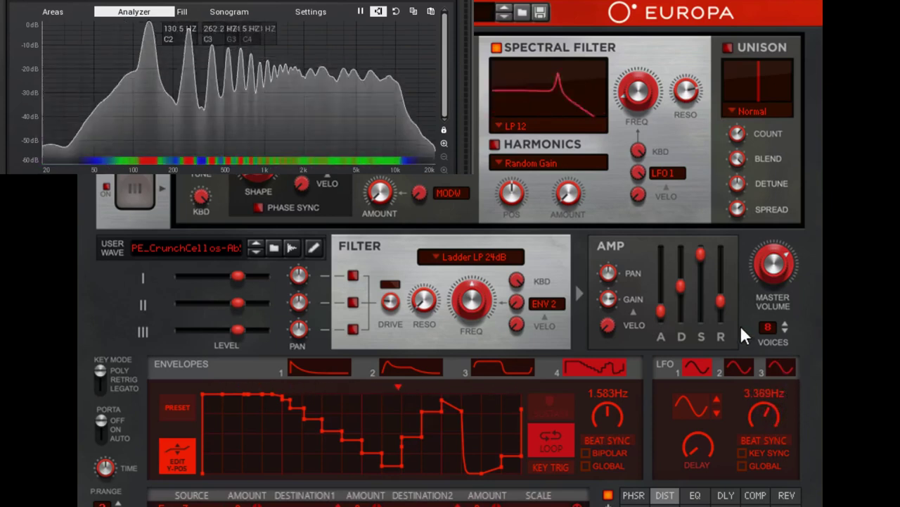
click(758, 437)
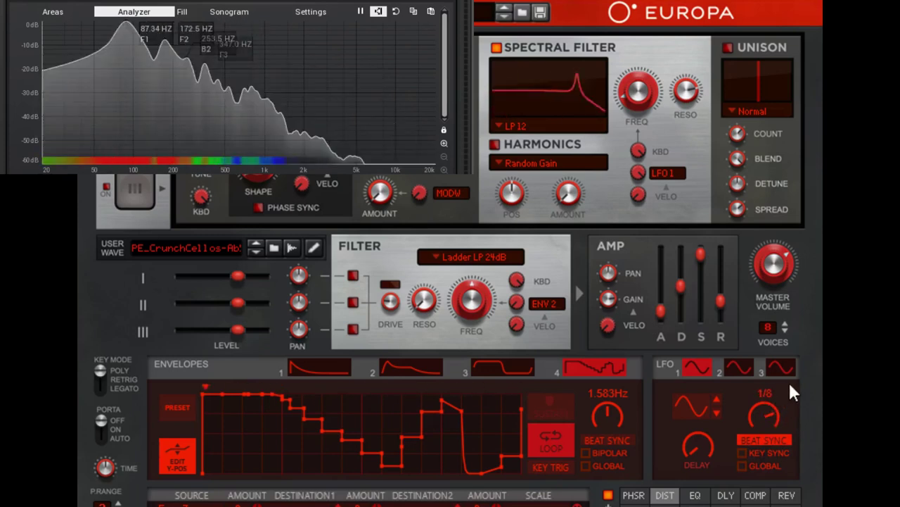
drag(789, 382, 790, 405)
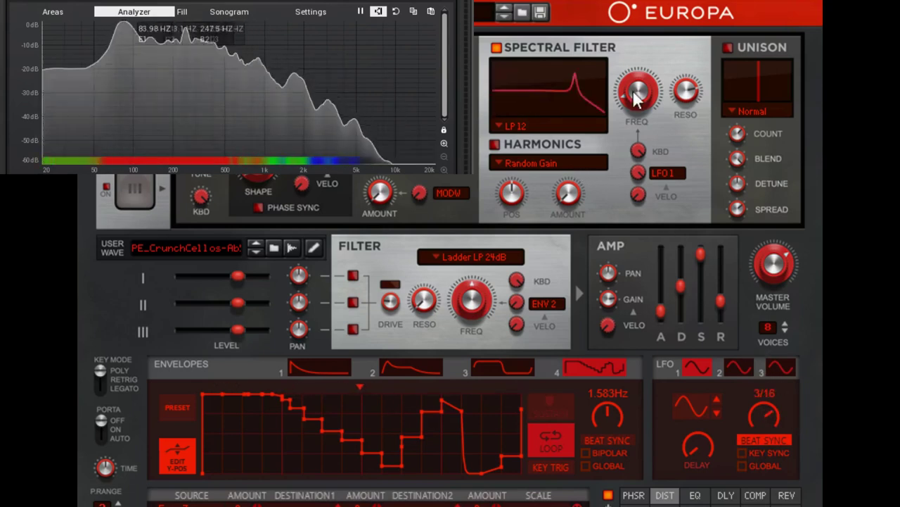
Drop the spectral filter cutoff almost to zero, keeping LFO 1 as the modulation source.
drag(646, 99, 639, 104)
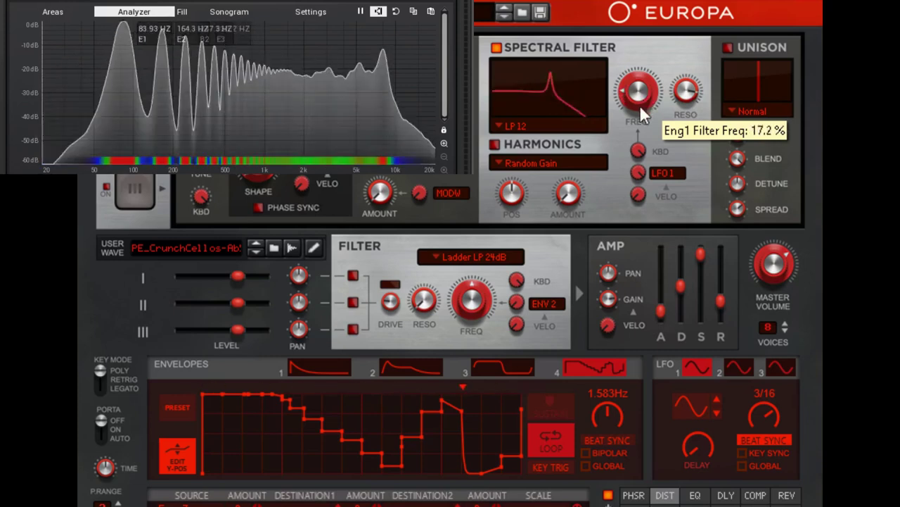
click(674, 174)
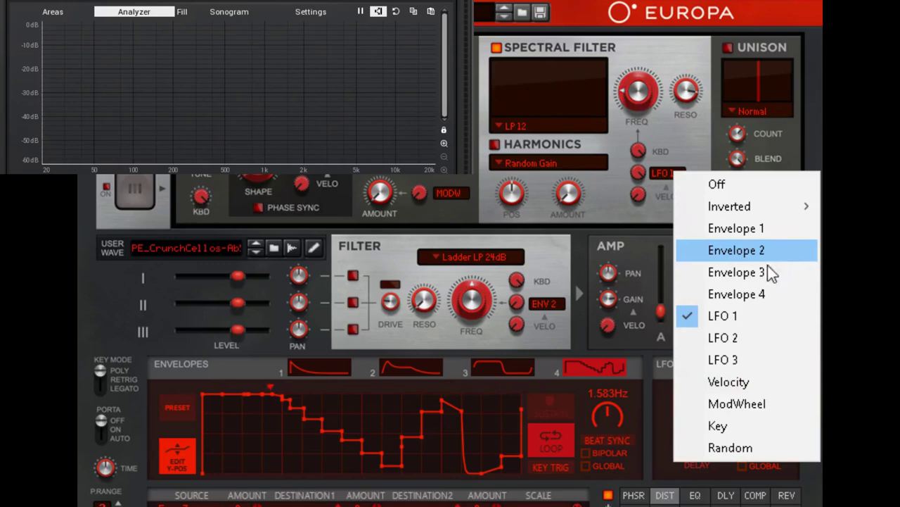
click(661, 189)
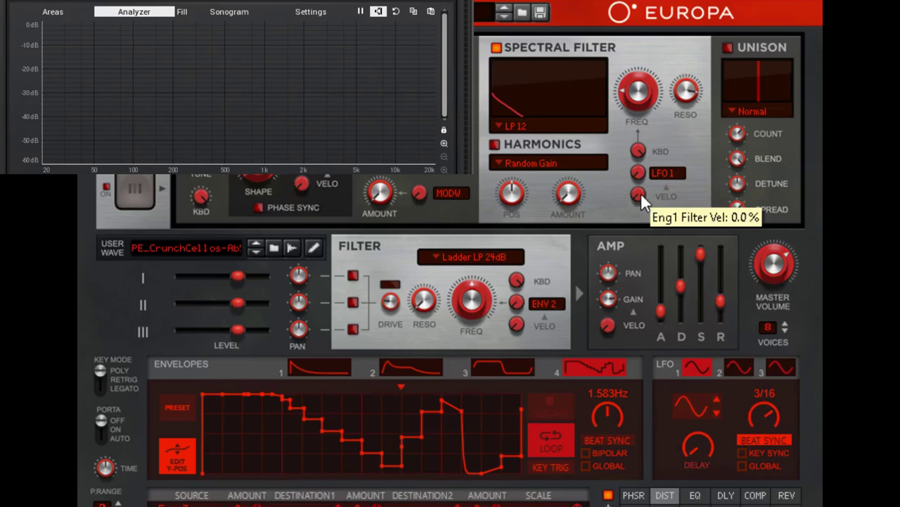
Make velocity drive the filter frequency at about 67% and increase LFO 1's modulation depth.
drag(641, 193, 694, 122)
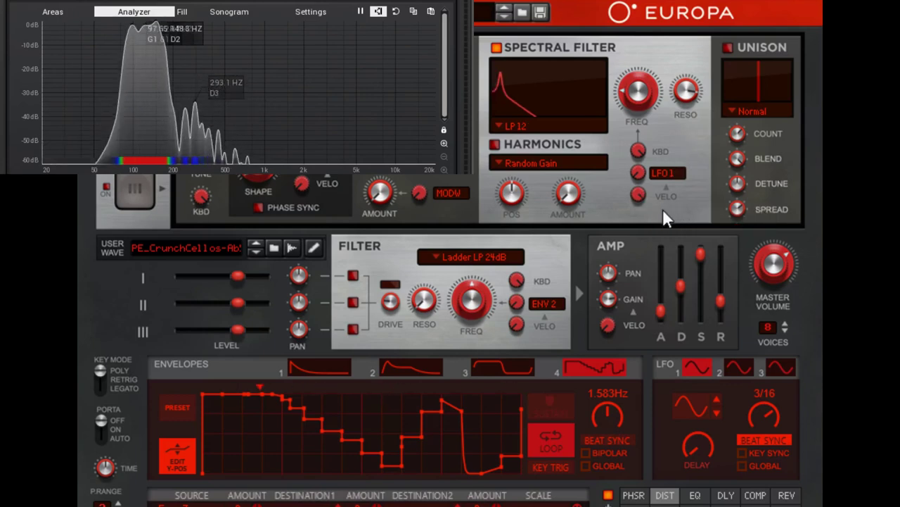
drag(639, 176, 669, 137)
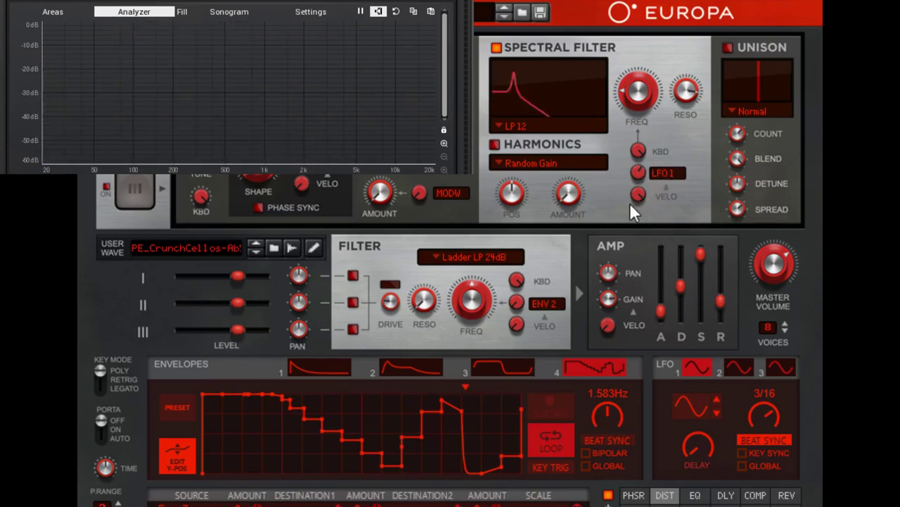
mouse_move(641, 192)
mouse_down()
mouse_move(642, 231)
mouse_move(659, 175)
mouse_move(644, 182)
mouse_up()
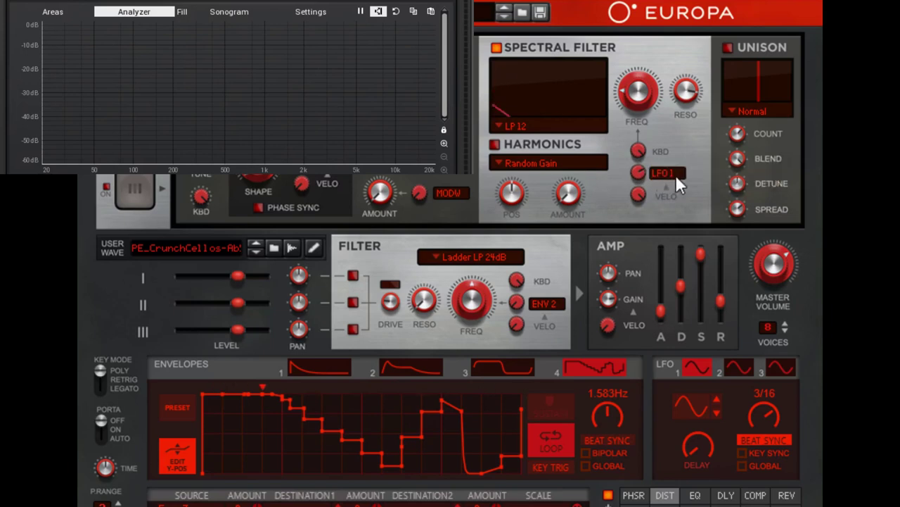
Keep LFO 1 as the filter modulation source and turn the spectral filter resonance to maximum.
click(661, 176)
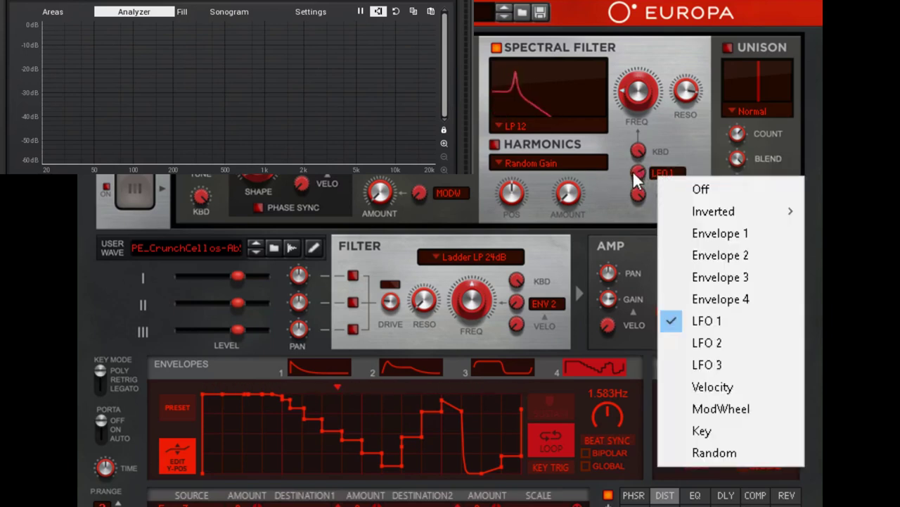
click(618, 189)
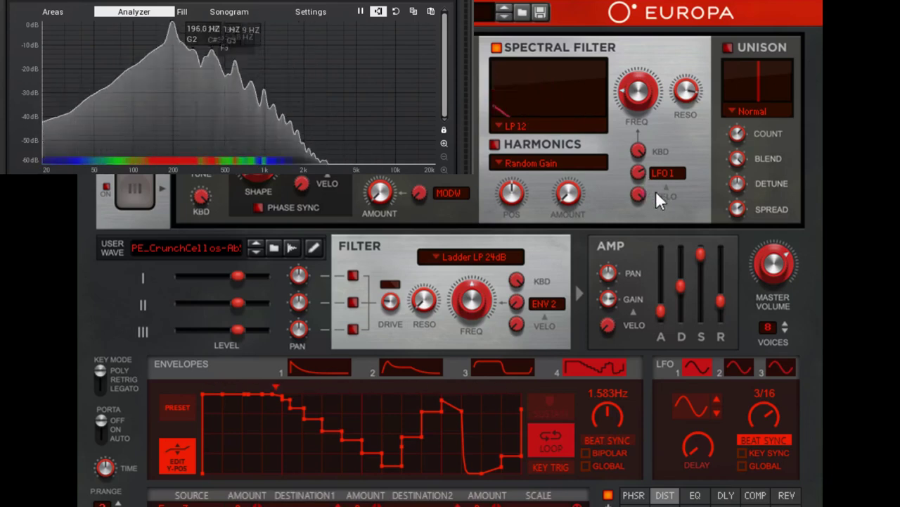
drag(688, 95, 706, 78)
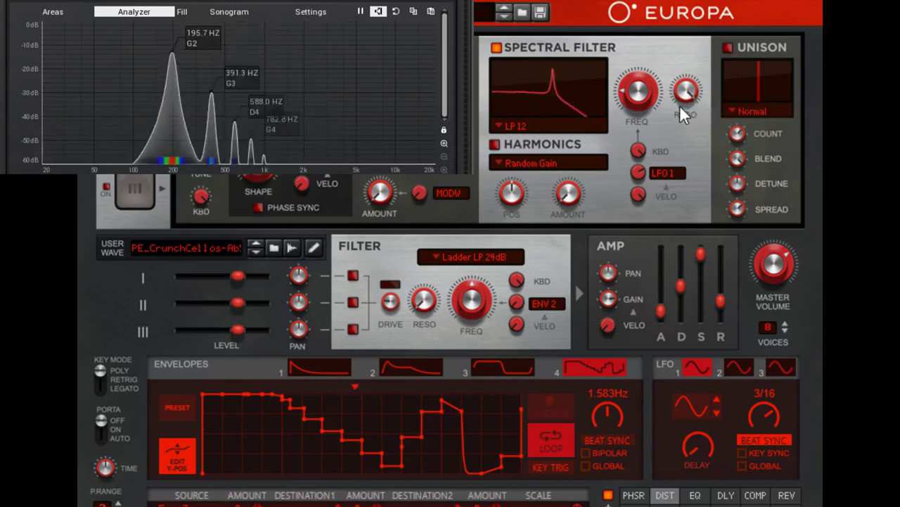